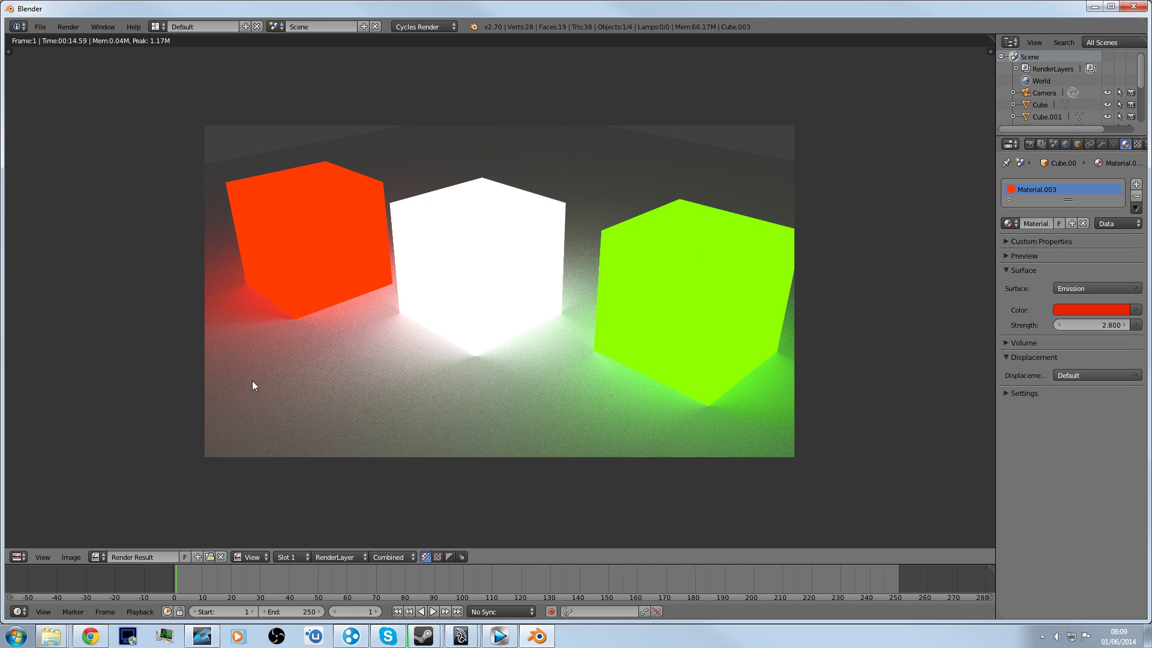
Switch the middle cube's surface from Emission to white Diffuse BSDF and render the scene.
{"action": "key", "text": "Escape"}
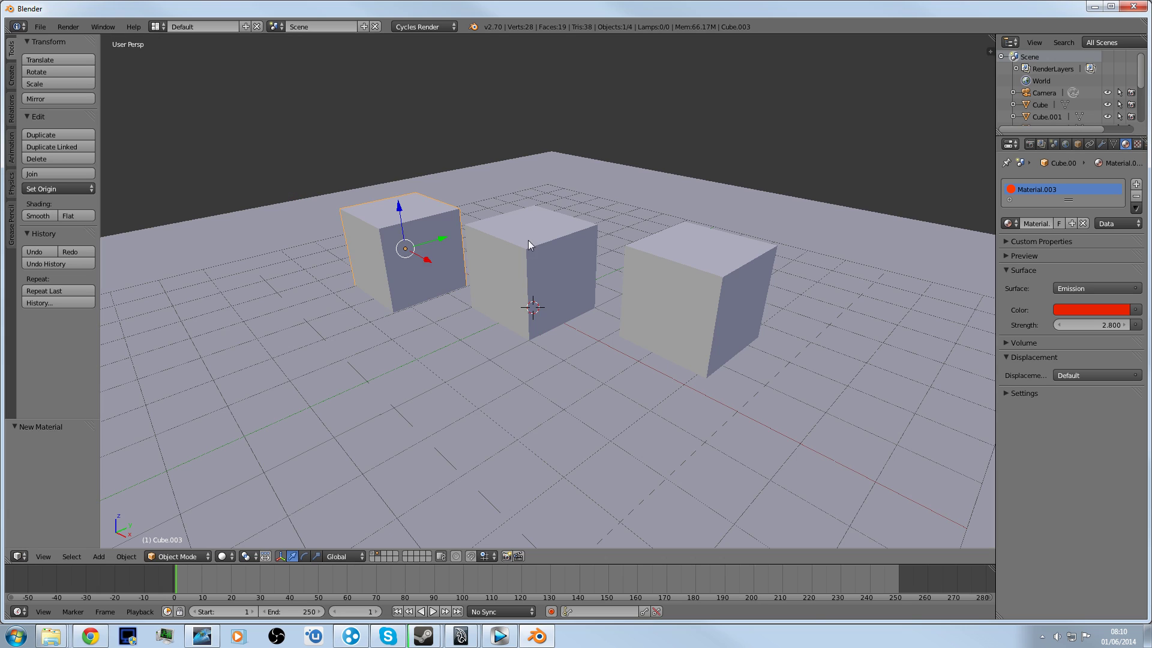
{"action": "right_click", "coordinate": [528, 240]}
{"action": "left_click", "coordinate": [1071, 289]}
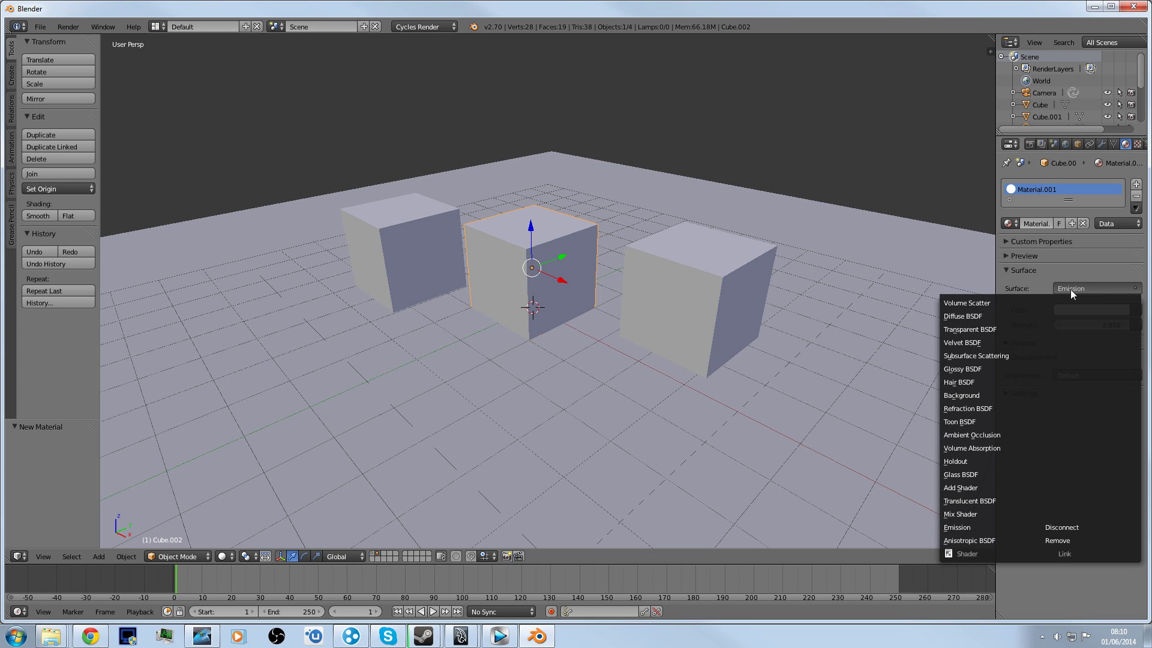
{"action": "left_click", "coordinate": [1012, 315]}
{"action": "key", "text": "F12"}
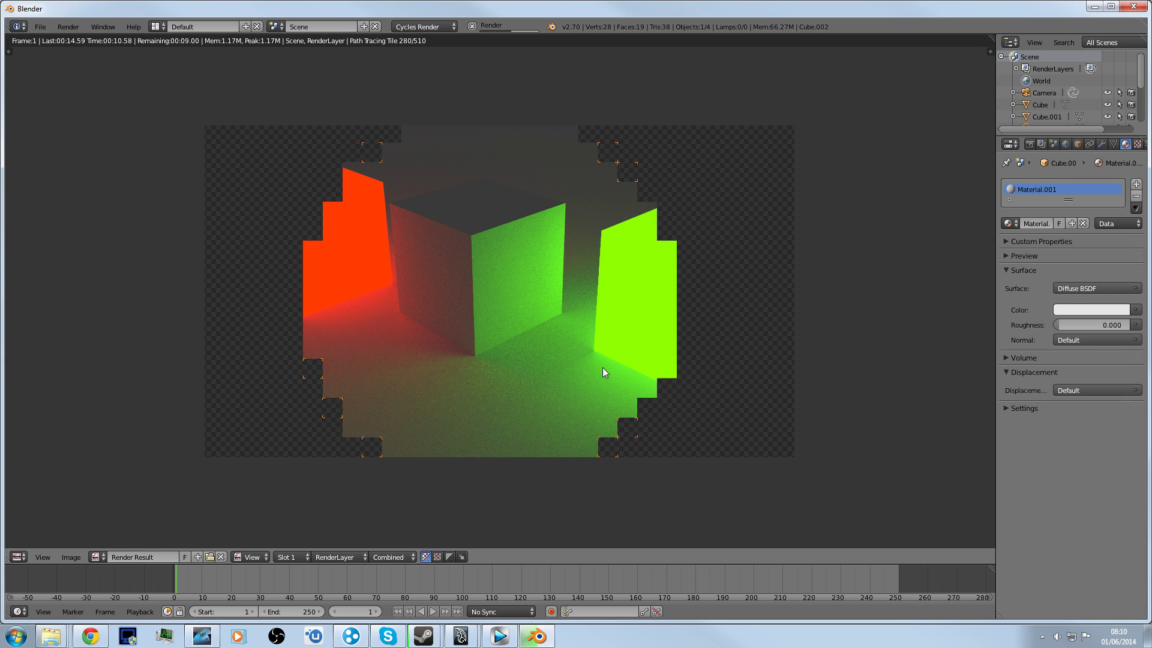
Show the layer holding the monkey scene and look through its camera.
{"action": "key", "text": "Escape"}
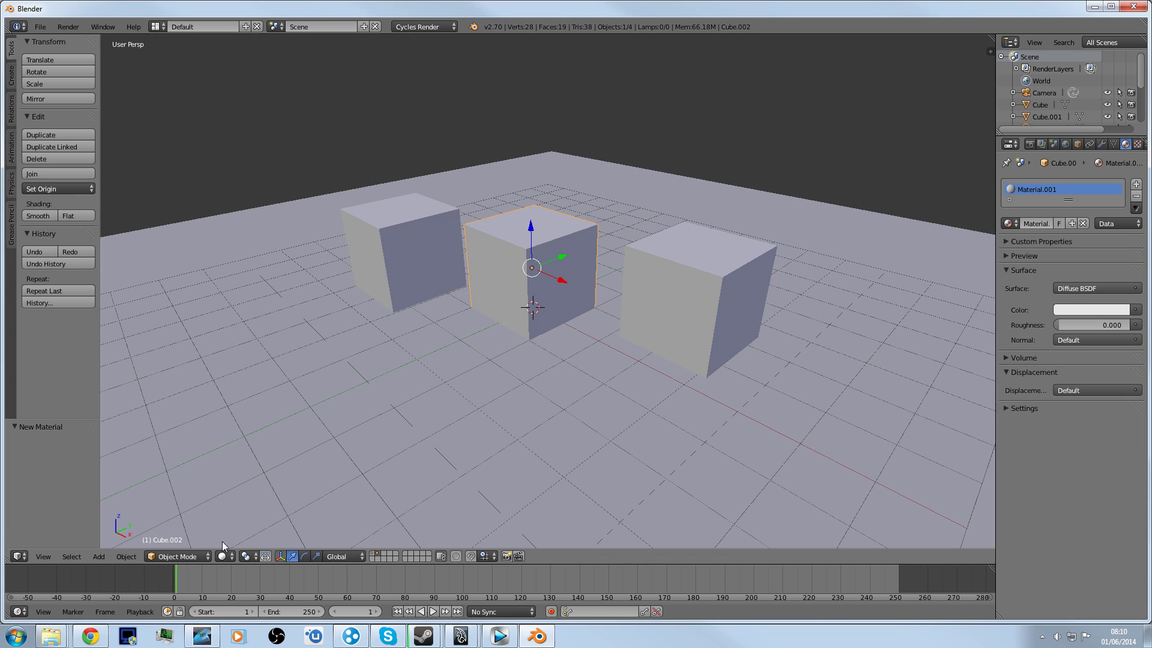
{"action": "left_click", "coordinate": [373, 553]}
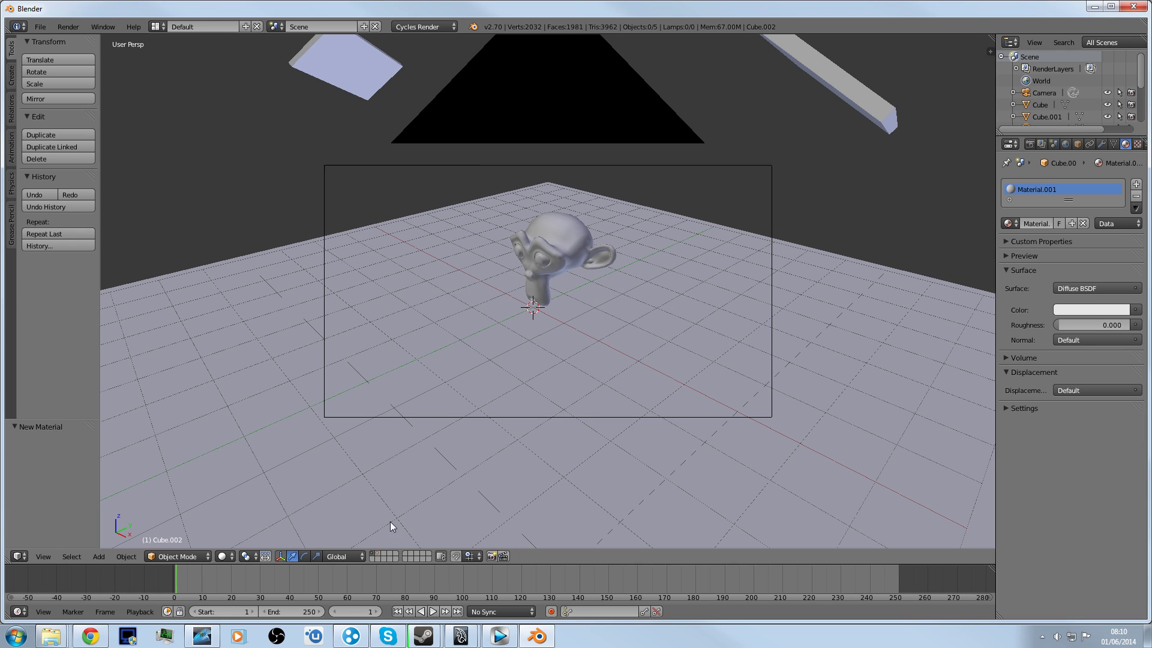
{"action": "key", "text": "KP_0"}
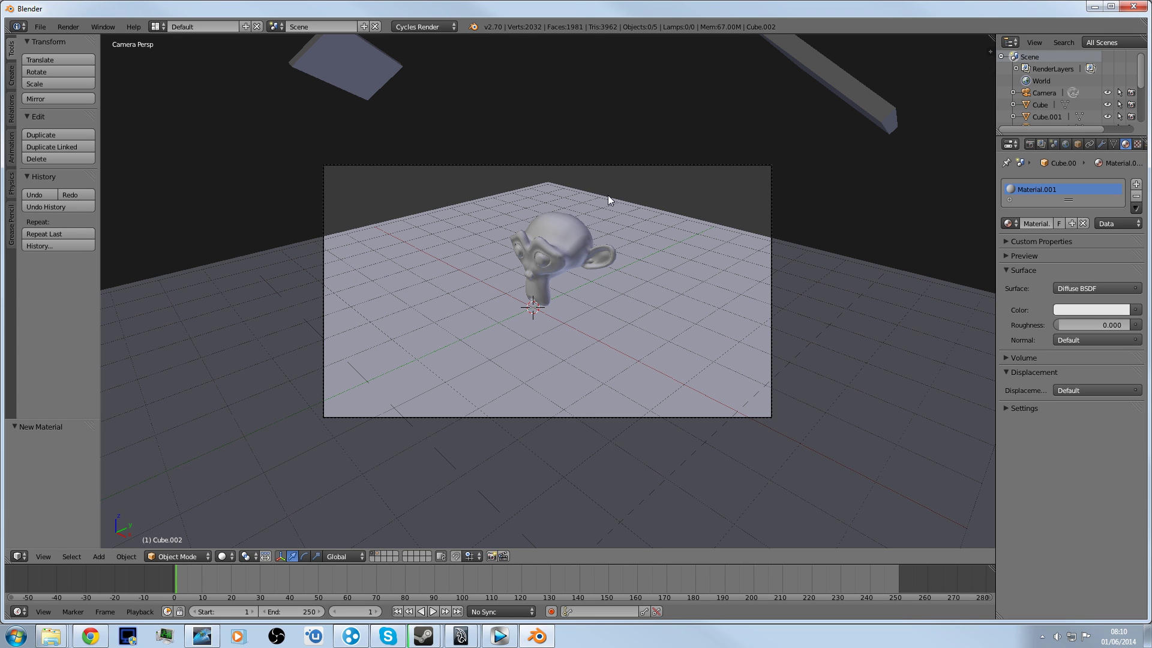
Select the overhead and tilted top-left panels, render the monkey scene, then select the top-right bar.
{"action": "right_click", "coordinate": [847, 99]}
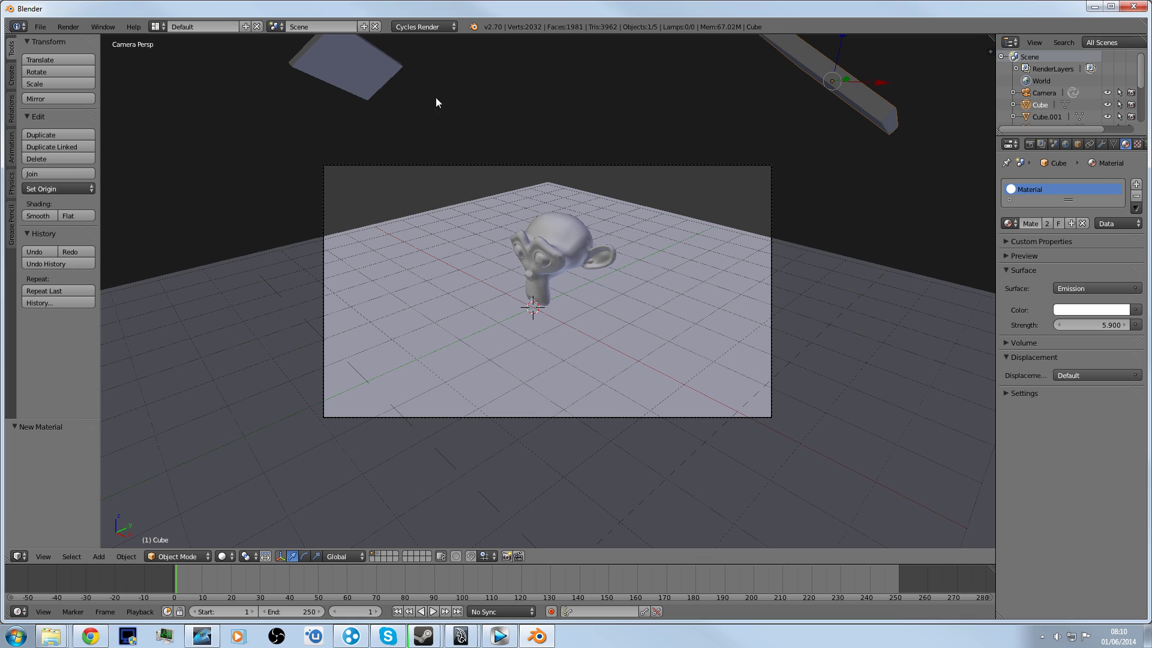
{"action": "right_click", "coordinate": [353, 67], "text": "shift"}
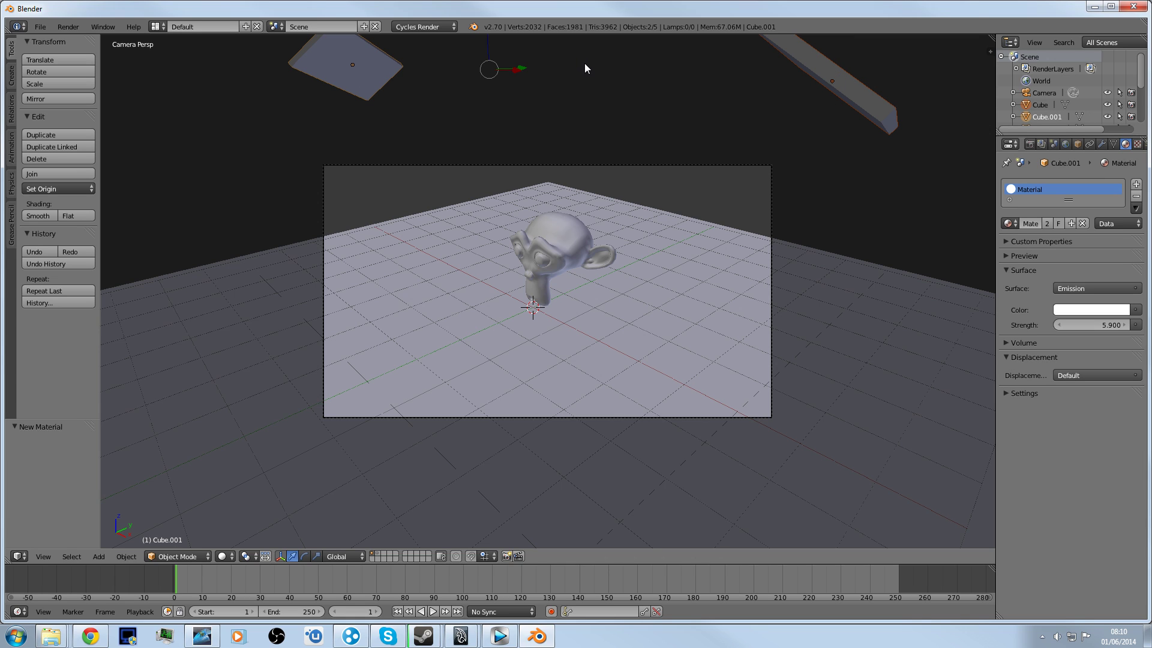
{"action": "key", "text": "F12"}
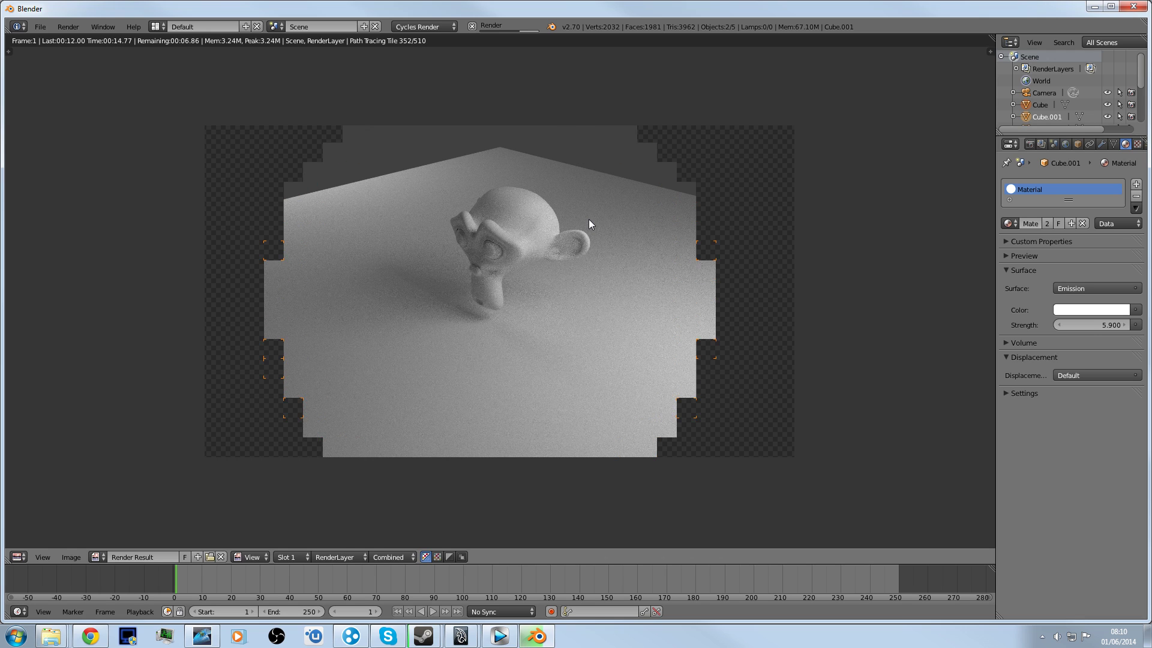
{"action": "key", "text": "Escape"}
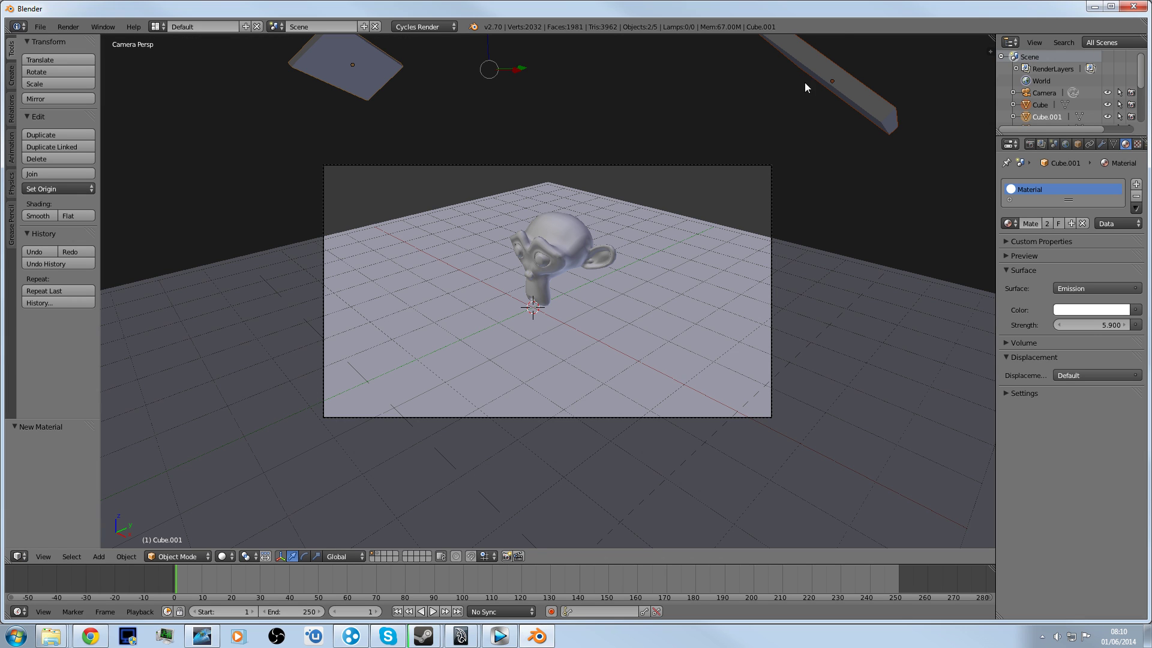
{"action": "right_click", "coordinate": [808, 86]}
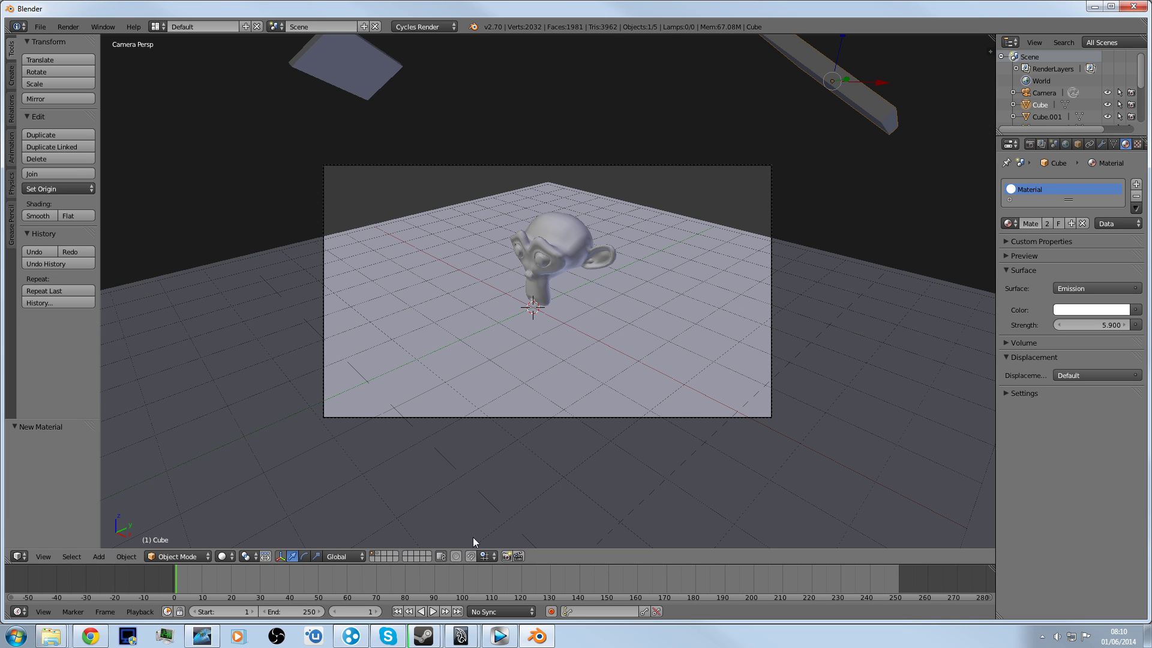
Start a new file by reloading the start-up scene.
{"action": "left_click", "coordinate": [50, 28]}
{"action": "left_click", "coordinate": [55, 41]}
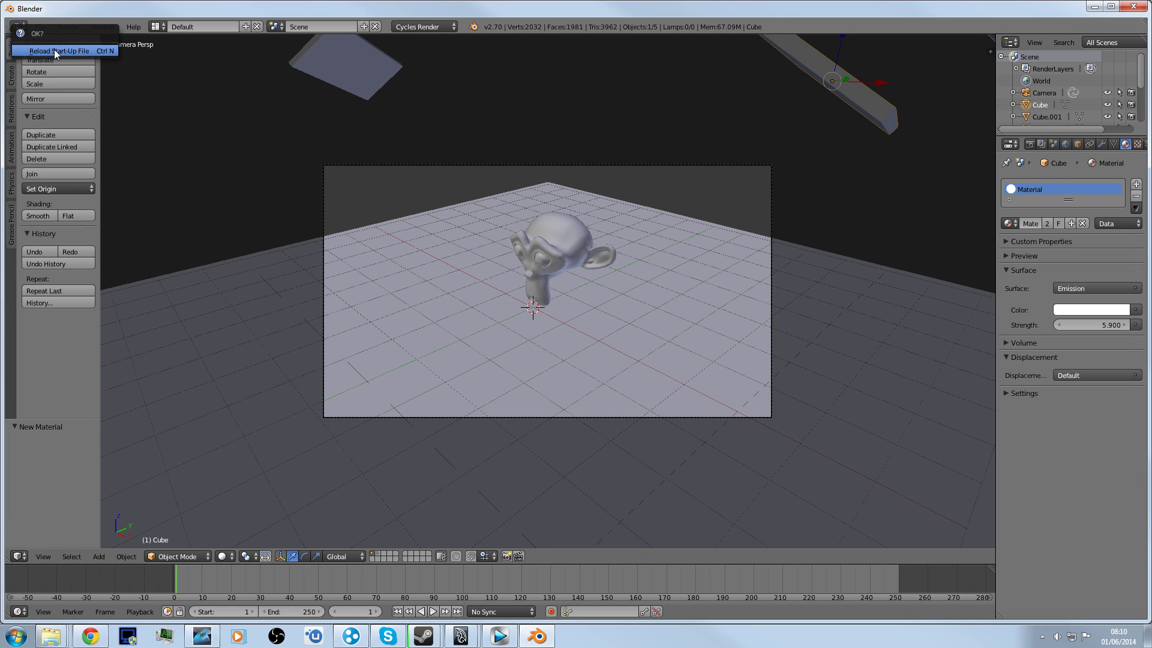
{"action": "left_click", "coordinate": [57, 52]}
Add a plane mesh and scale it up twice into a large floor.
{"action": "key", "text": "a"}
{"action": "key", "text": "shift+a"}
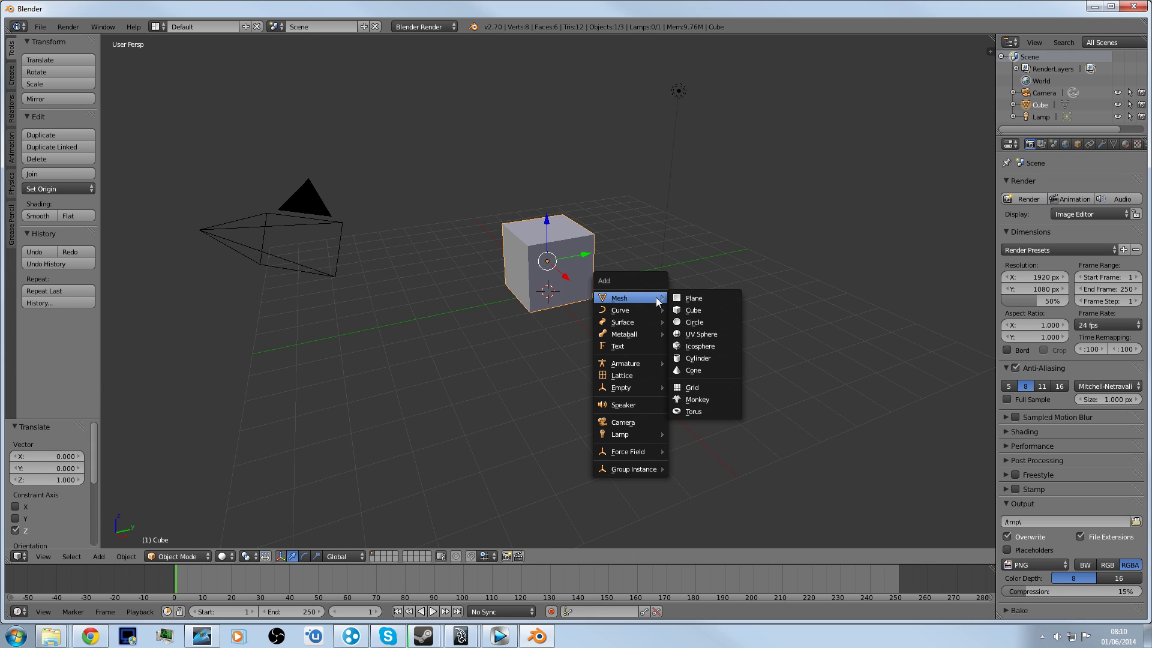
{"action": "left_click", "coordinate": [684, 297]}
{"action": "key", "text": "s"}
{"action": "left_click", "coordinate": [331, 299]}
{"action": "key", "text": "s"}
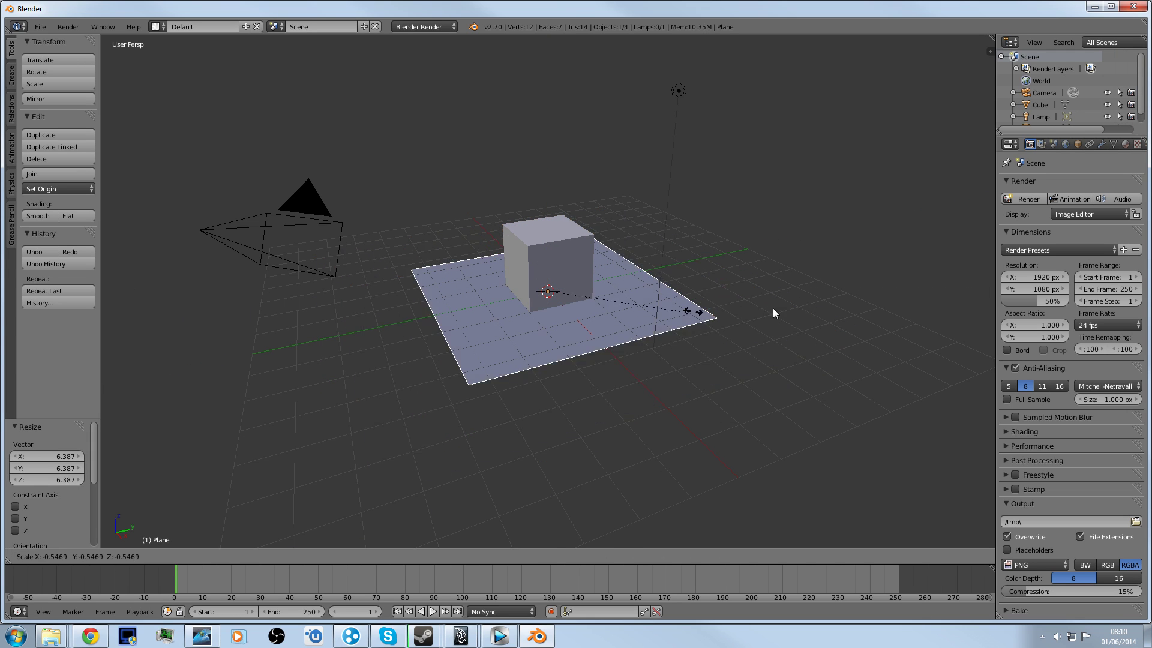
{"action": "left_click", "coordinate": [989, 305]}
Delete the lamp and test-render the now black, unlit scene.
{"action": "right_click", "coordinate": [679, 91]}
{"action": "key", "text": "x"}
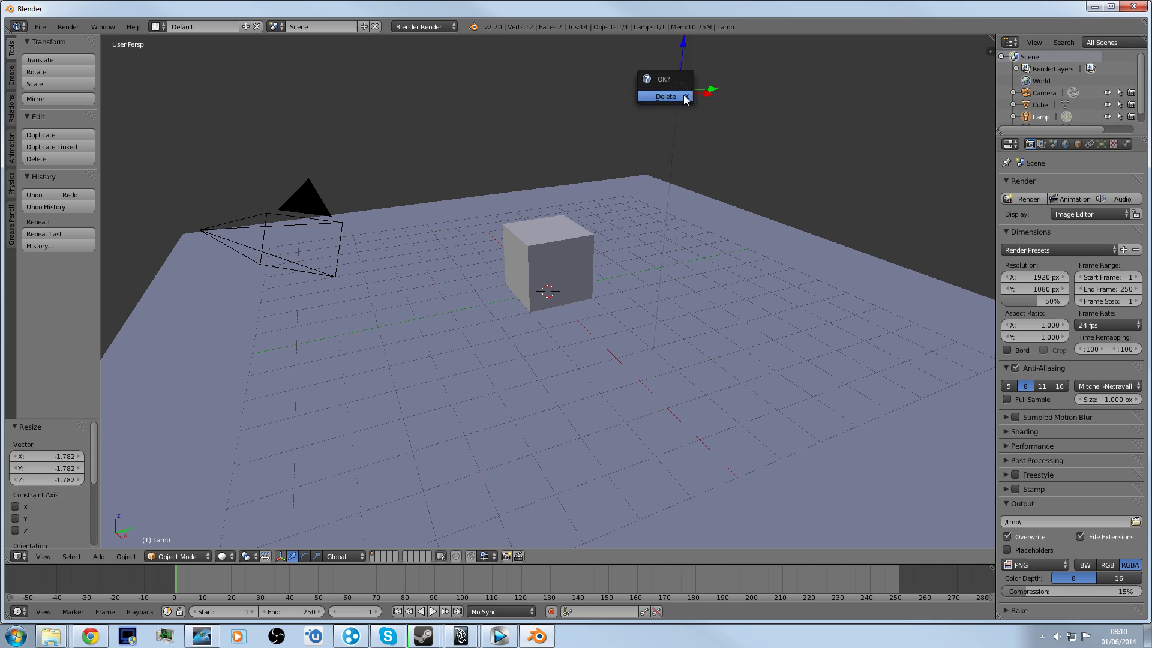
{"action": "left_click", "coordinate": [683, 94]}
{"action": "key", "text": "F12"}
{"action": "key", "text": "Escape"}
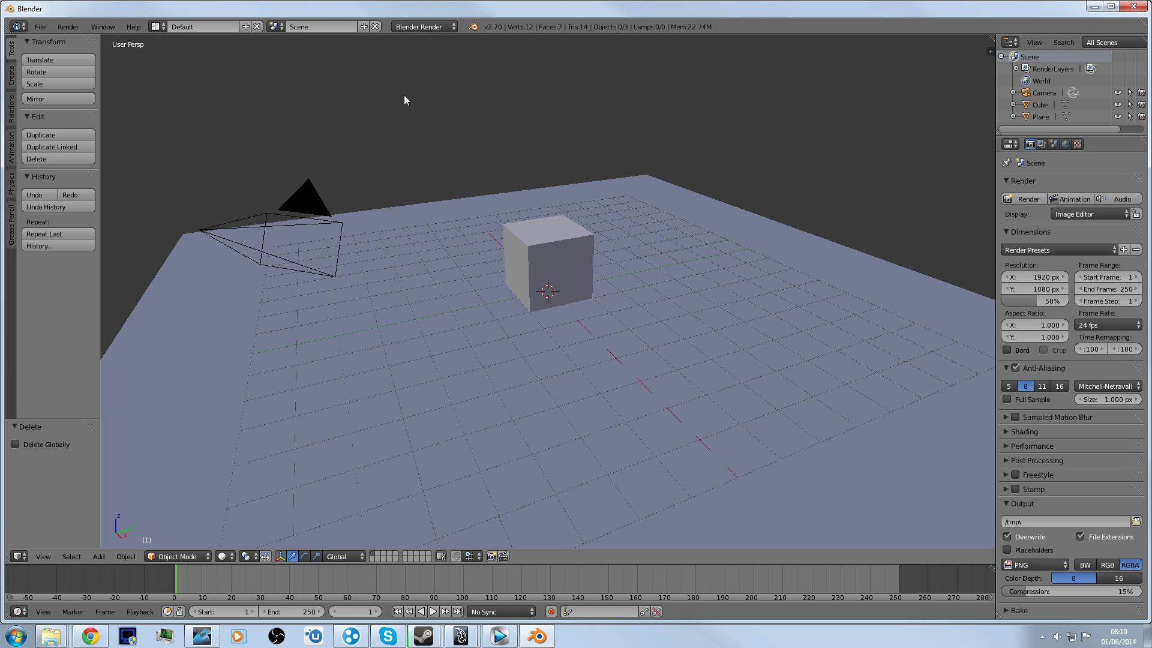
Set the render engine to Cycles Render and do a quick test render.
{"action": "left_click", "coordinate": [407, 28]}
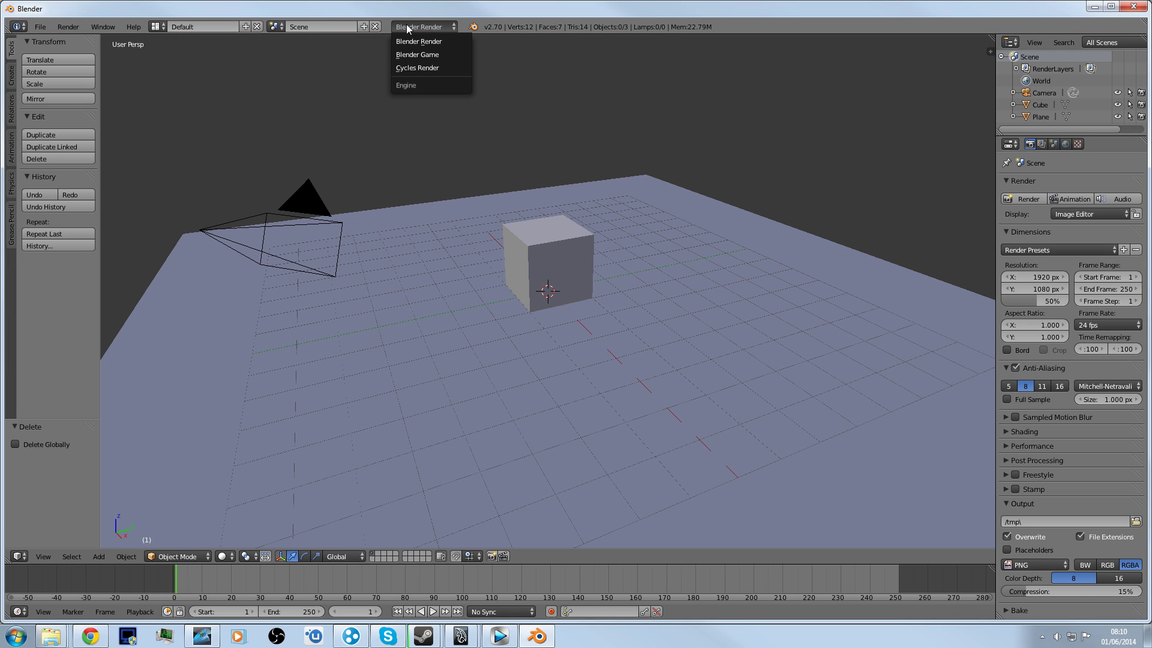
{"action": "left_click", "coordinate": [412, 64]}
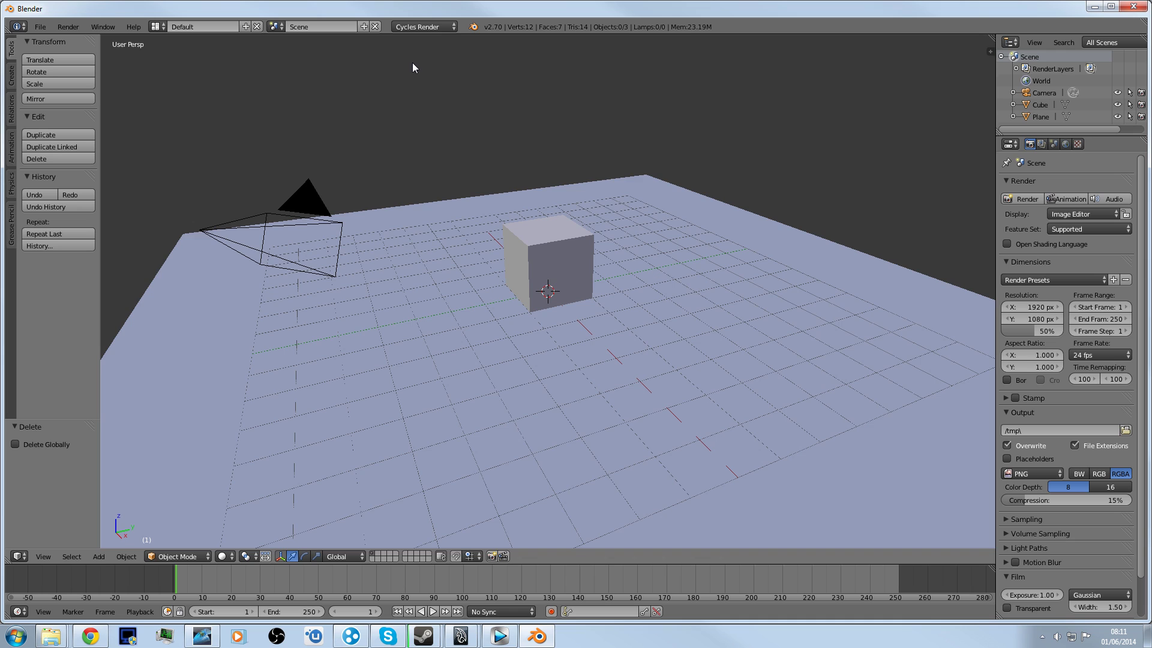
{"action": "key", "text": "F12"}
{"action": "key", "text": "Escape"}
Preview the scene in Rendered viewport shading from a low angle, then return to Solid.
{"action": "left_click", "coordinate": [222, 556]}
{"action": "left_click", "coordinate": [243, 476]}
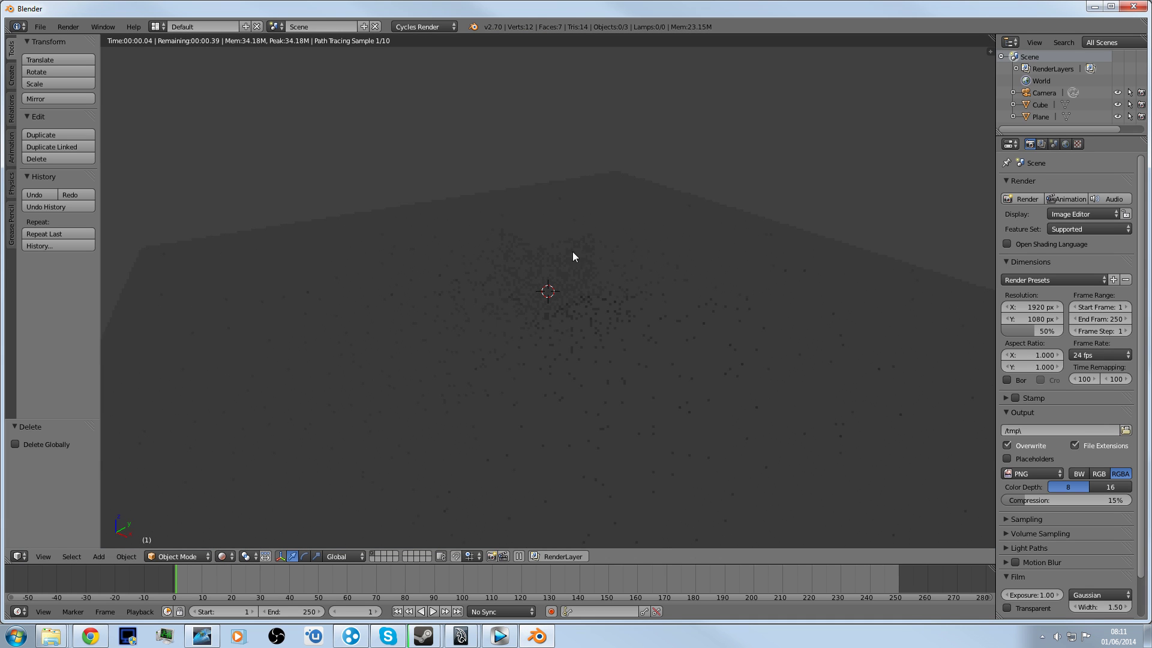
{"action": "middle_click_drag", "start_coordinate": [740, 313], "coordinate": [571, 249]}
{"action": "left_click", "coordinate": [414, 26]}
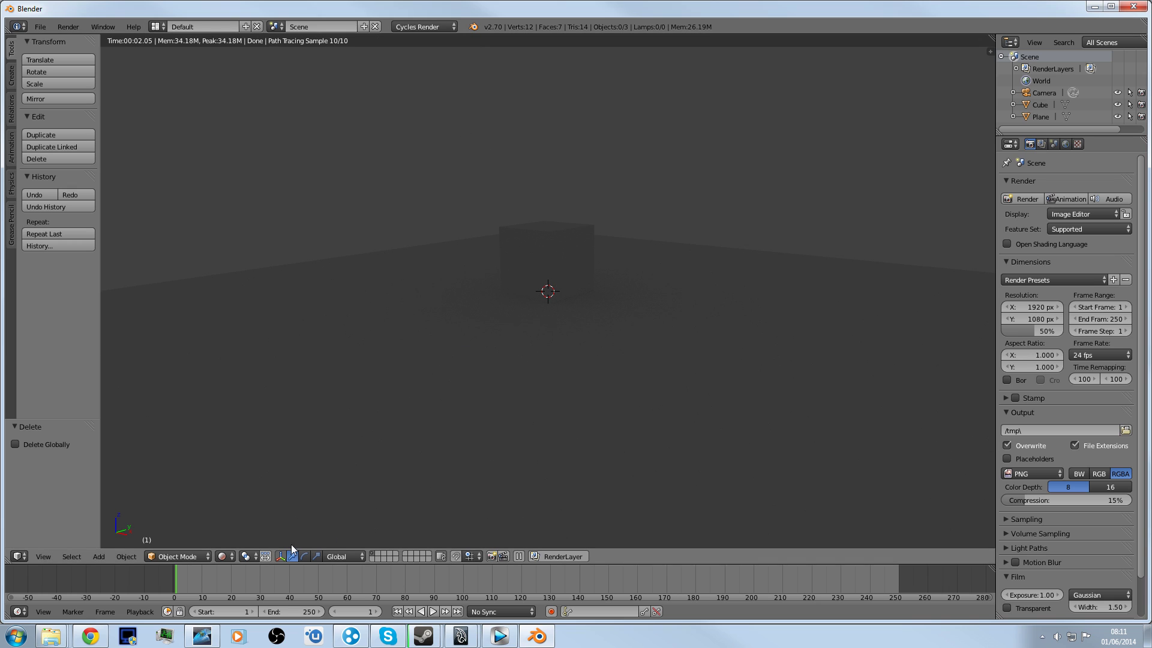
{"action": "left_click", "coordinate": [222, 556]}
{"action": "left_click", "coordinate": [243, 524]}
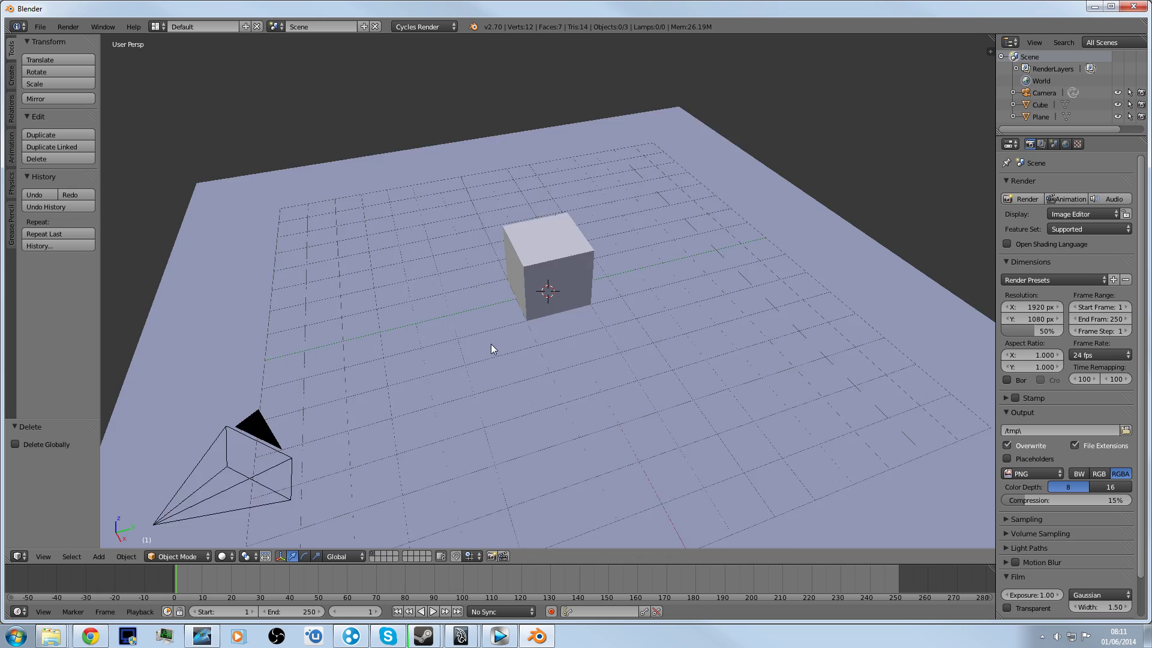
{"action": "middle_click_drag", "start_coordinate": [490, 344], "coordinate": [576, 252]}
Enable nodes on the cube's material, make its surface an Emission shader, and render.
{"action": "right_click", "coordinate": [545, 243]}
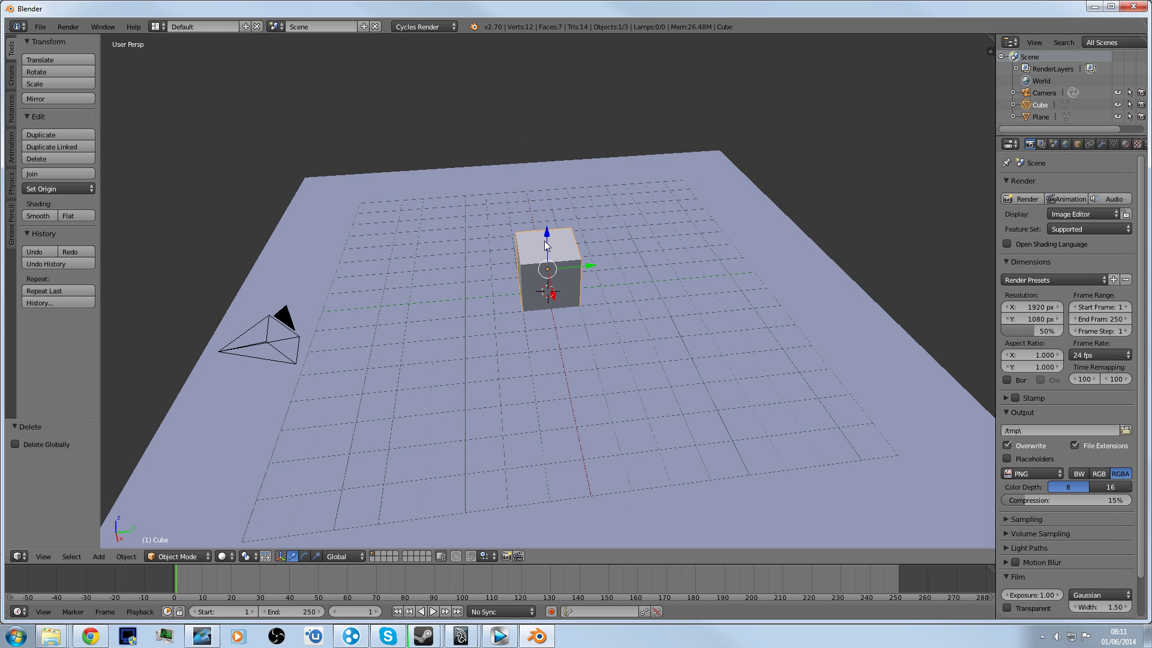
{"action": "left_click", "coordinate": [1125, 144]}
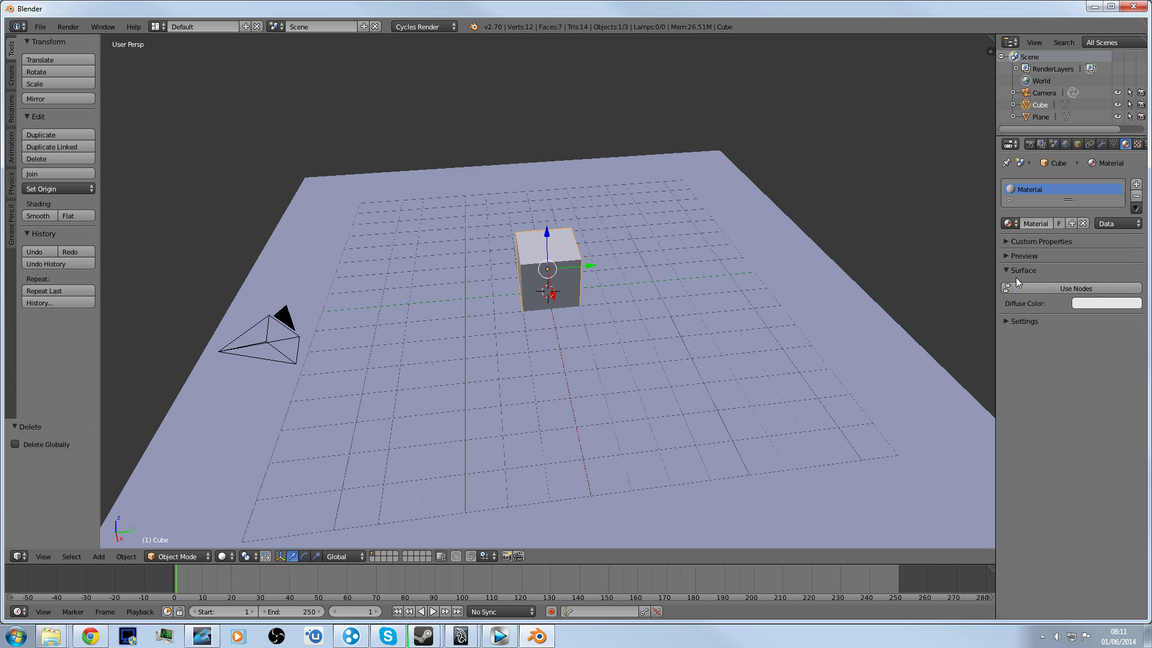
{"action": "left_click", "coordinate": [1053, 289]}
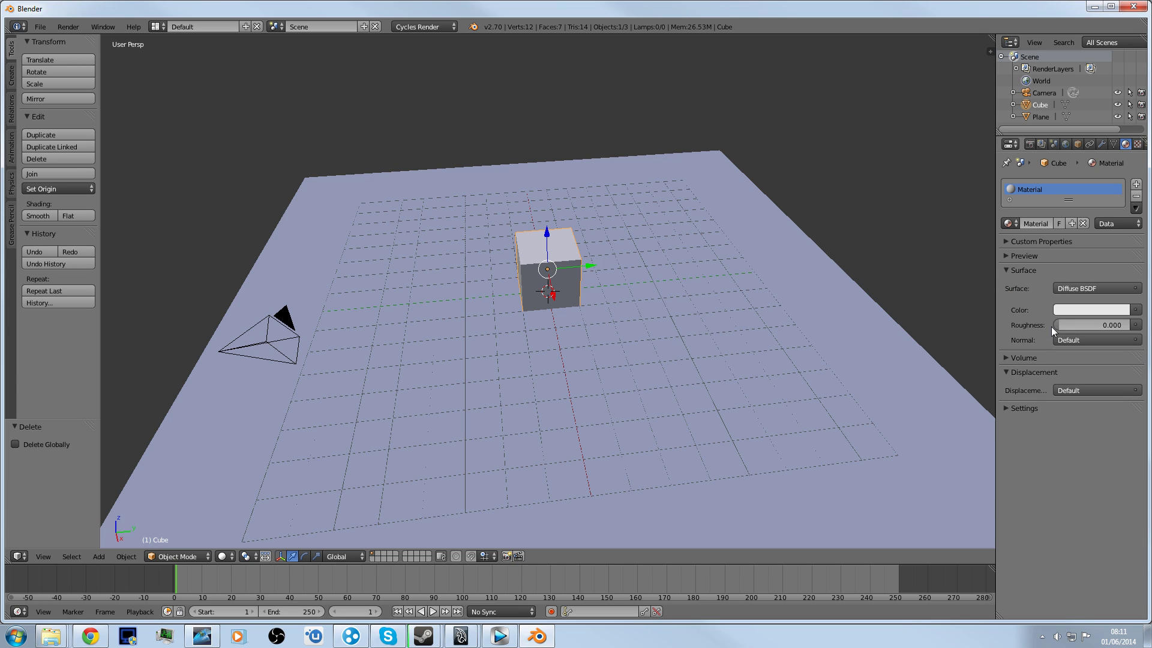
{"action": "left_click", "coordinate": [1073, 289]}
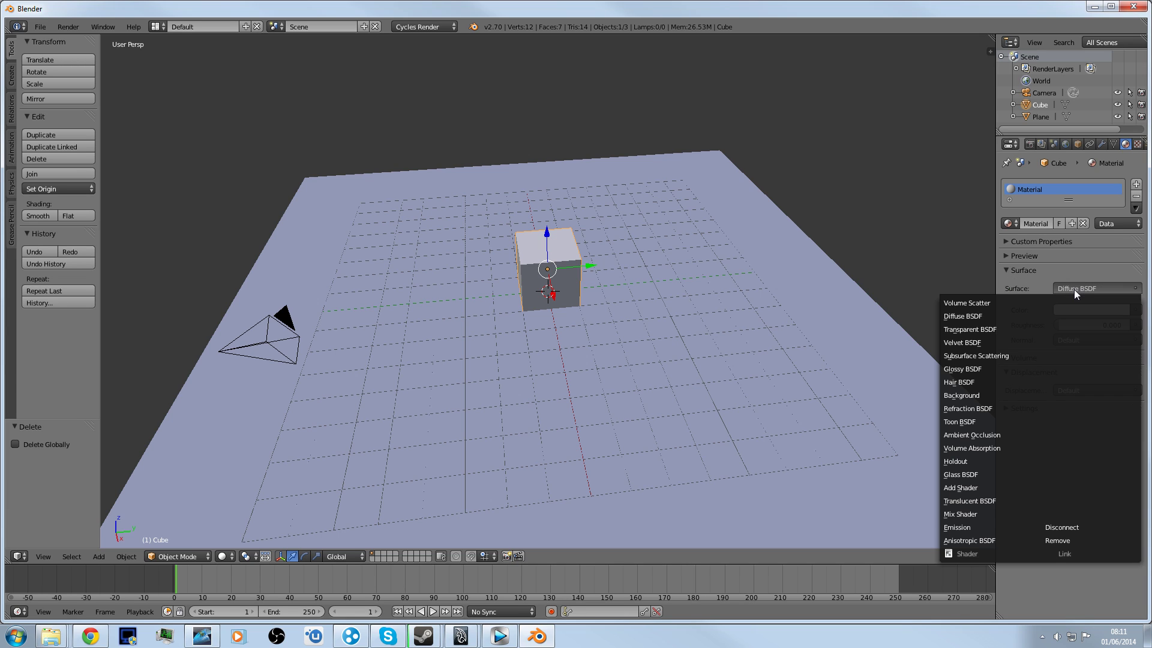
{"action": "left_click", "coordinate": [969, 528]}
{"action": "key", "text": "F12"}
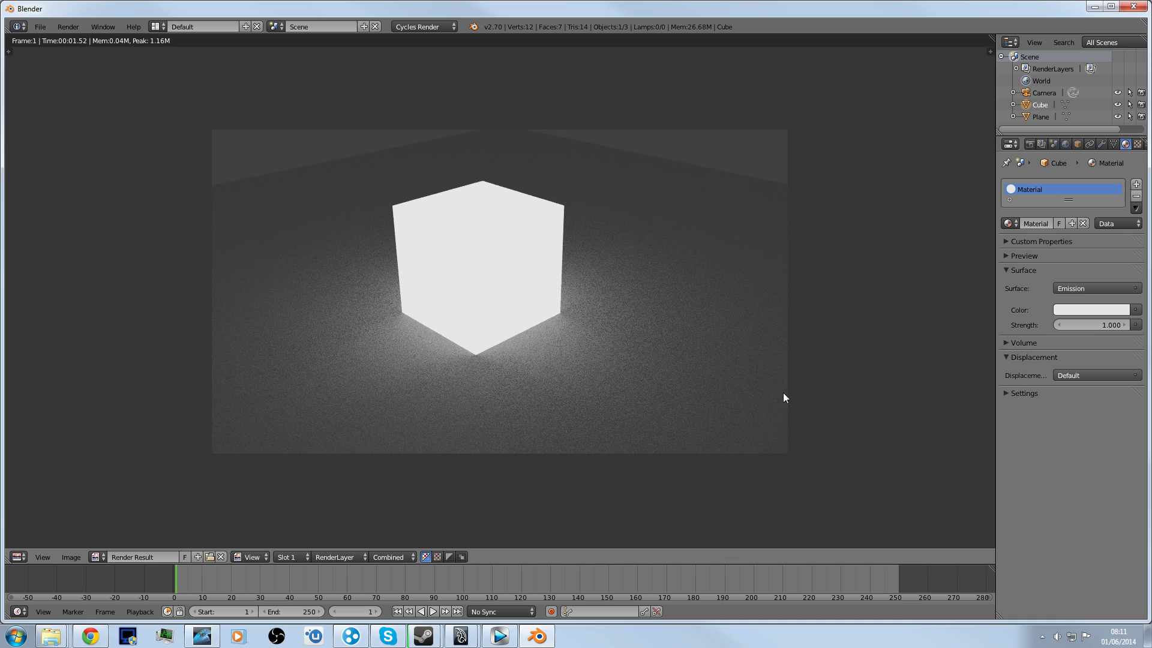
Set render resolution to 100%, compression to 100%, and apply the Final sampling preset.
{"action": "left_click", "coordinate": [1030, 144]}
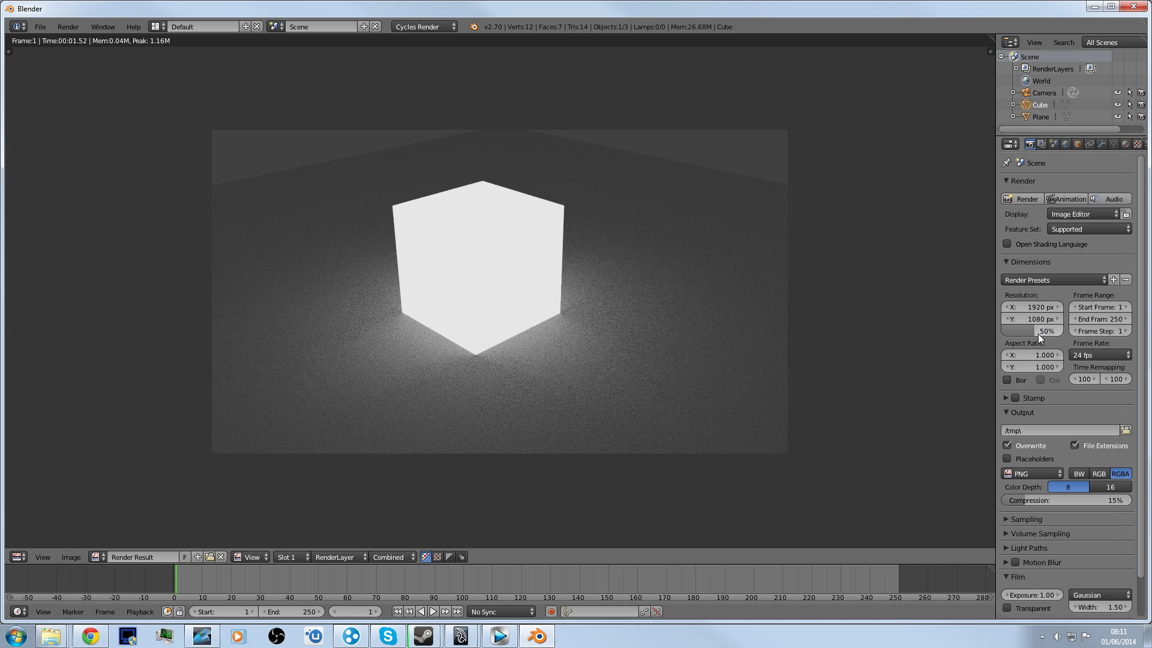
{"action": "left_click_drag", "start_coordinate": [1038, 331], "coordinate": [1061, 330]}
{"action": "left_click_drag", "start_coordinate": [1072, 501], "coordinate": [1128, 501]}
{"action": "left_click", "coordinate": [1006, 518]}
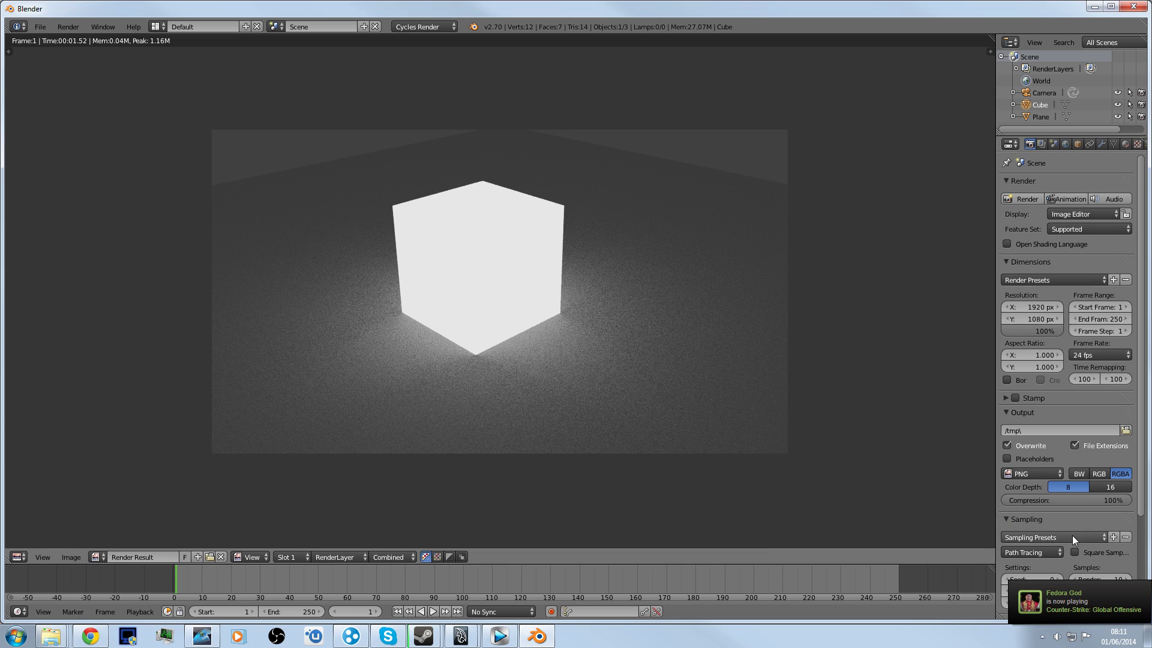
{"action": "scroll", "coordinate": [1071, 535], "scroll_direction": "down", "scroll_amount": 2}
{"action": "left_click", "coordinate": [1064, 491]}
{"action": "left_click", "coordinate": [1054, 505]}
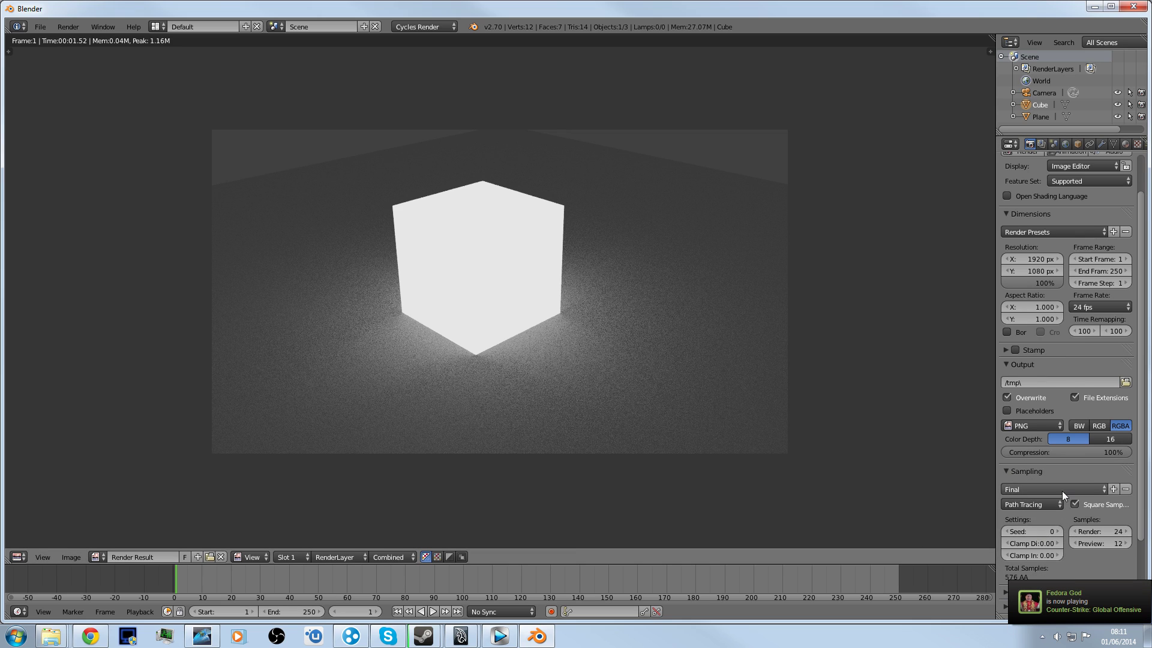
Start a full-resolution render, then cancel it as too slow.
{"action": "key", "text": "F12"}
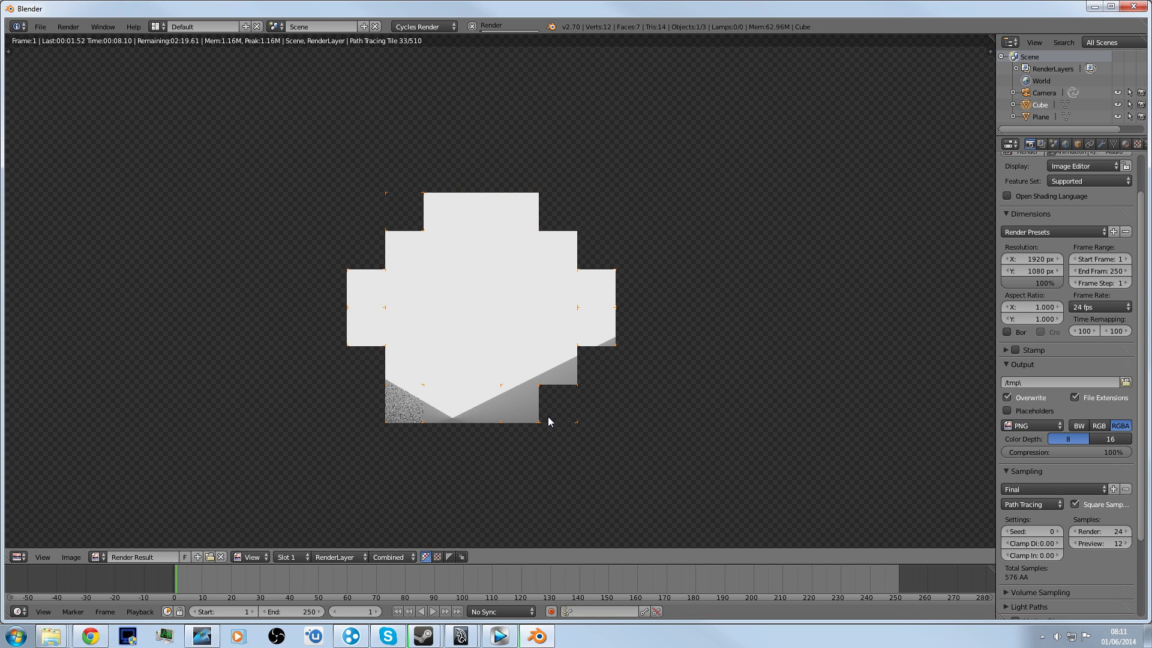
{"action": "scroll", "coordinate": [494, 377], "scroll_direction": "down", "scroll_amount": 3}
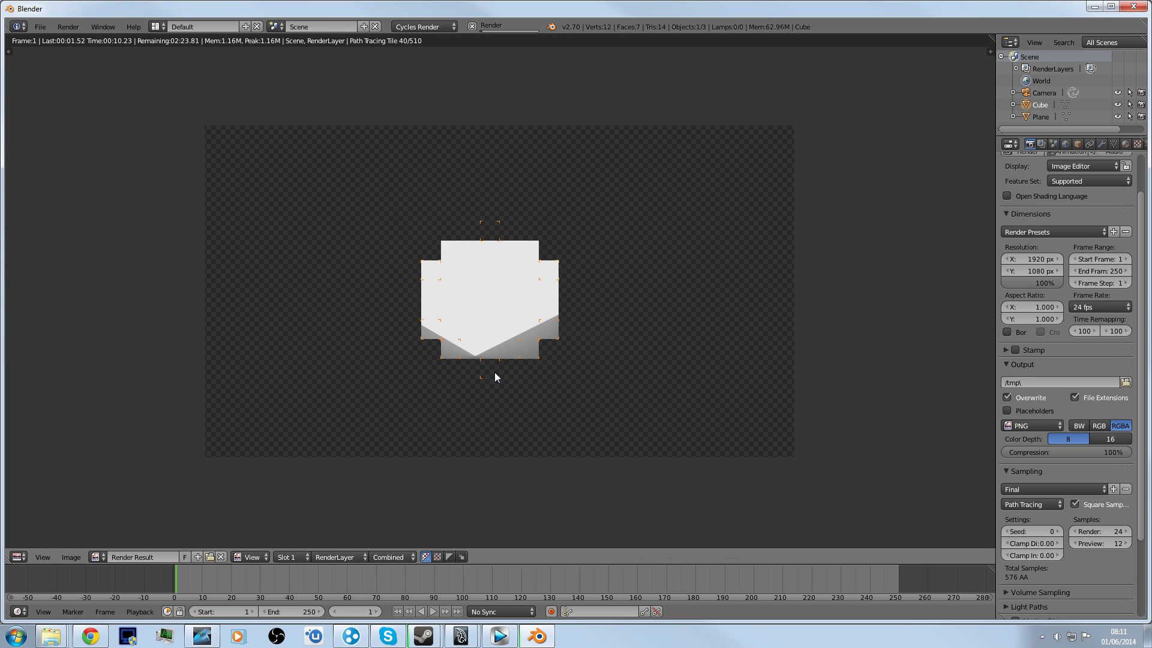
{"action": "scroll", "coordinate": [518, 384], "scroll_direction": "up", "scroll_amount": 2}
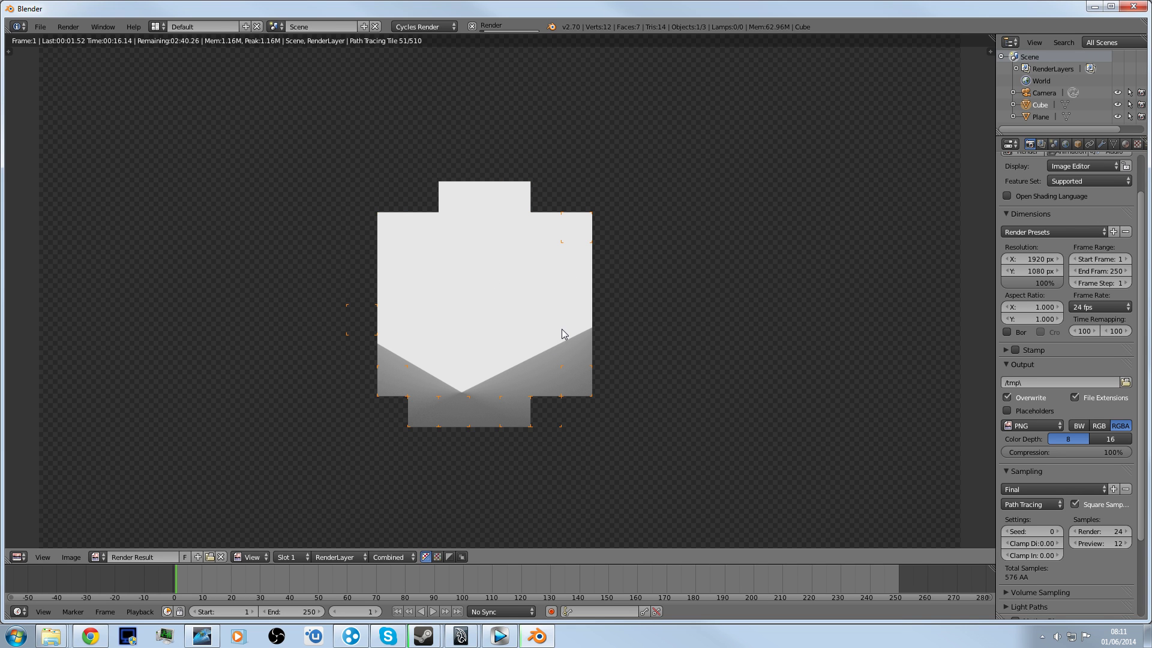
{"action": "key", "text": "Escape"}
Set the resolution to 40%, render again, and stop early.
{"action": "left_click", "coordinate": [1036, 283]}
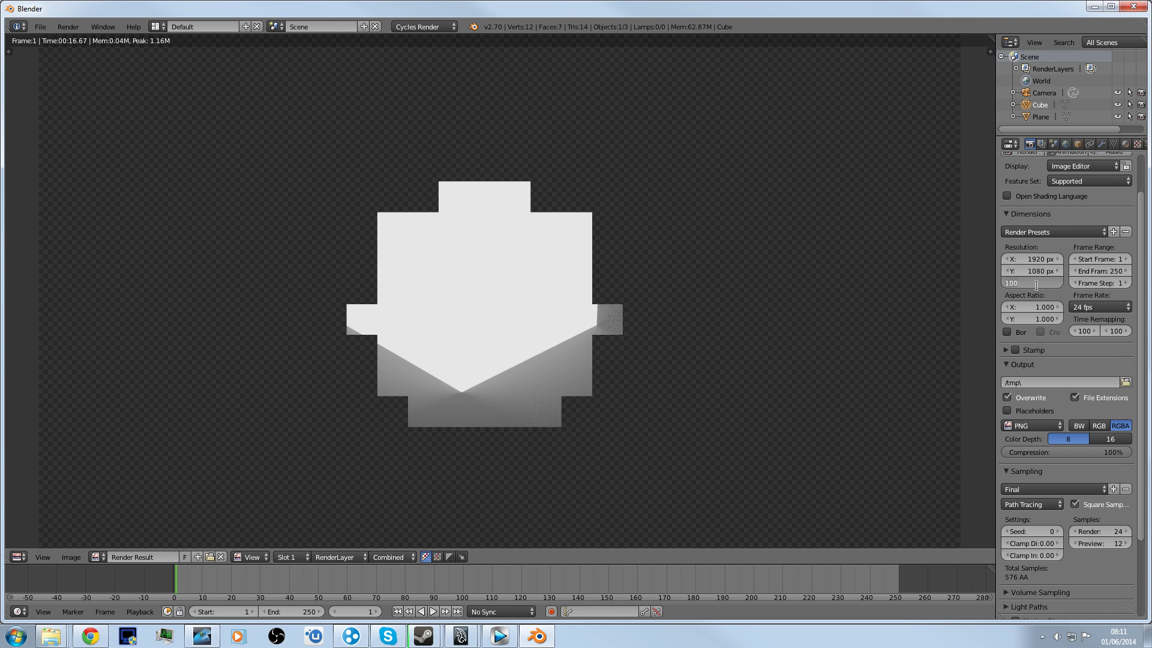
{"action": "type", "text": "40"}
{"action": "key", "text": "Return"}
{"action": "key", "text": "F12"}
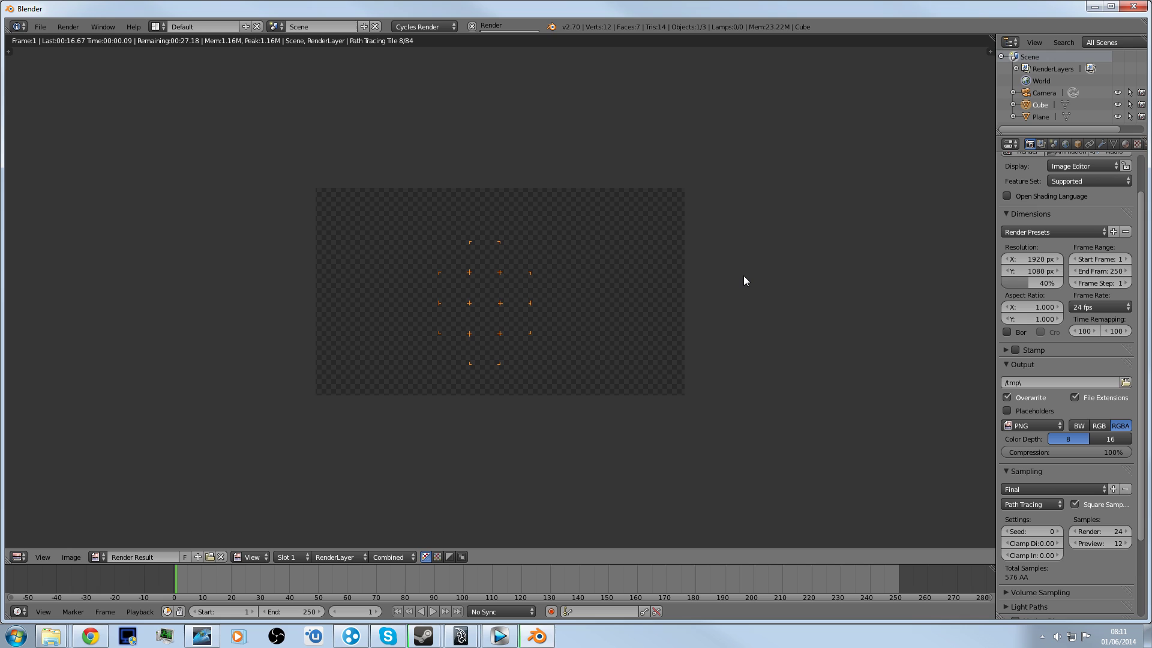
{"action": "scroll", "coordinate": [635, 304], "scroll_direction": "up", "scroll_amount": 3}
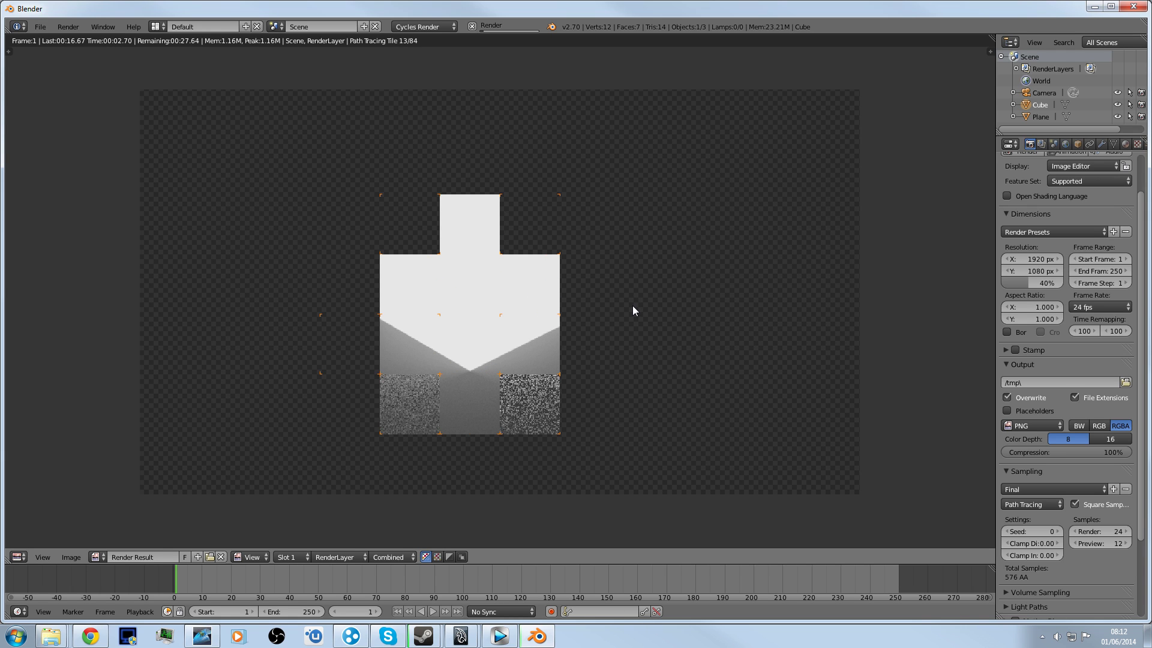
{"action": "scroll", "coordinate": [624, 306], "scroll_direction": "down", "scroll_amount": 2}
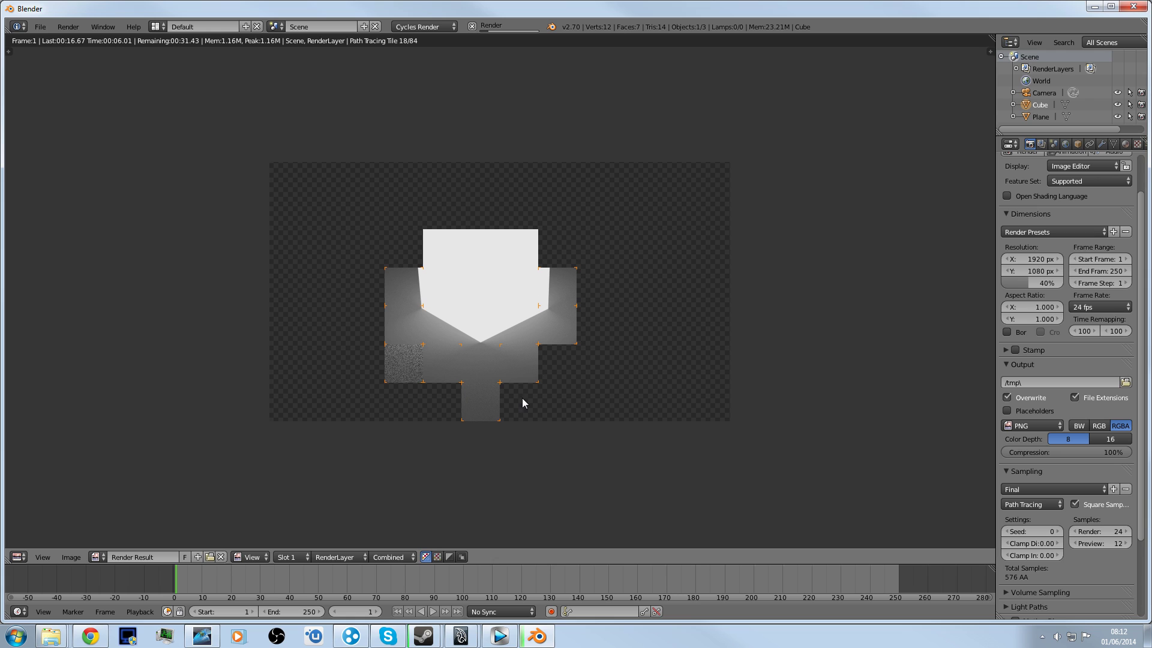
{"action": "key", "text": "Escape"}
{"action": "key", "text": "Escape"}
Scale the cube along Y and Z to flatten it into a thin slab.
{"action": "key", "text": "s"}
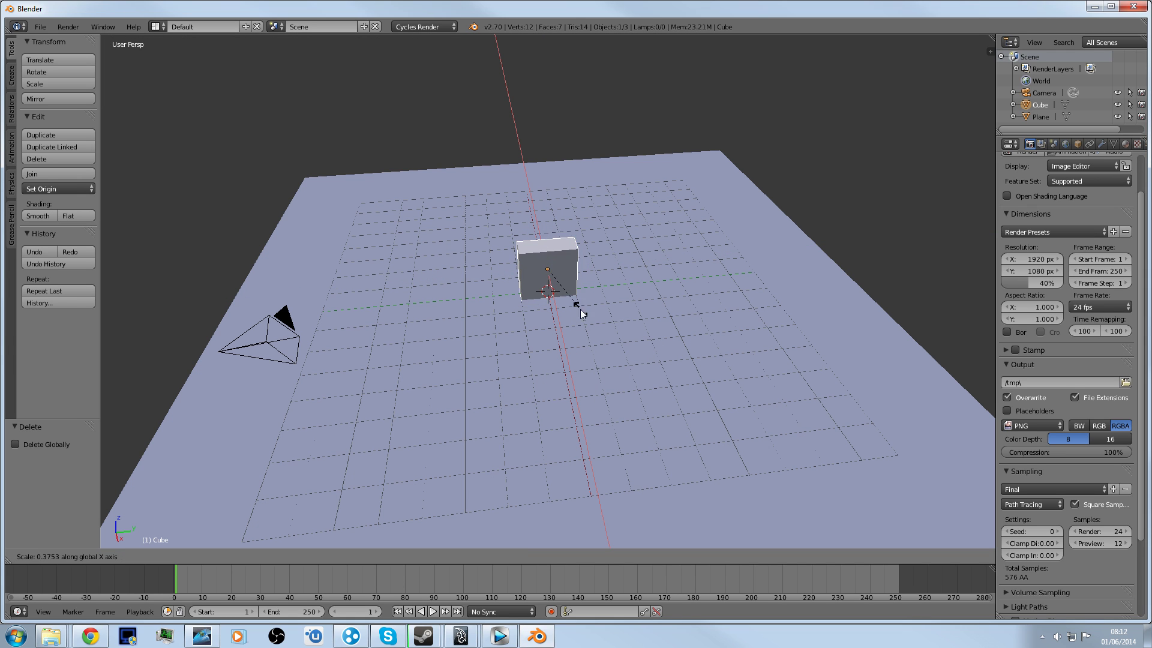
{"action": "key", "text": "y"}
{"action": "left_click", "coordinate": [671, 250]}
{"action": "key", "text": "s"}
{"action": "key", "text": "z"}
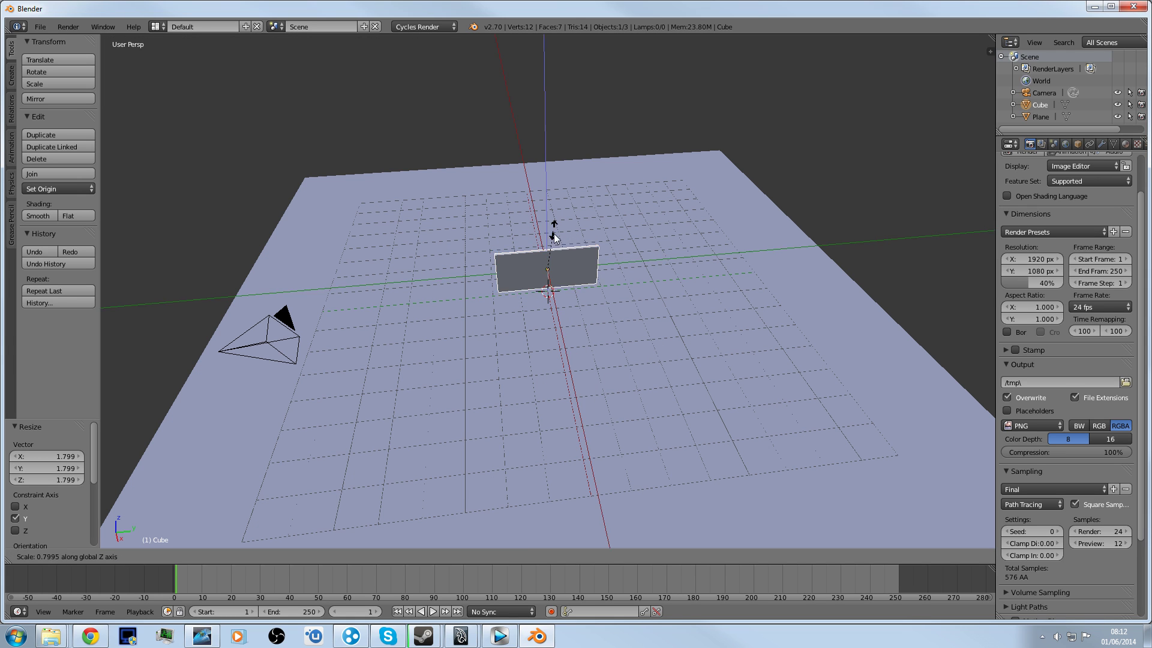
{"action": "left_click", "coordinate": [552, 260]}
Tilt the slab in front view and raise it above the floor.
{"action": "key", "text": "KP_1"}
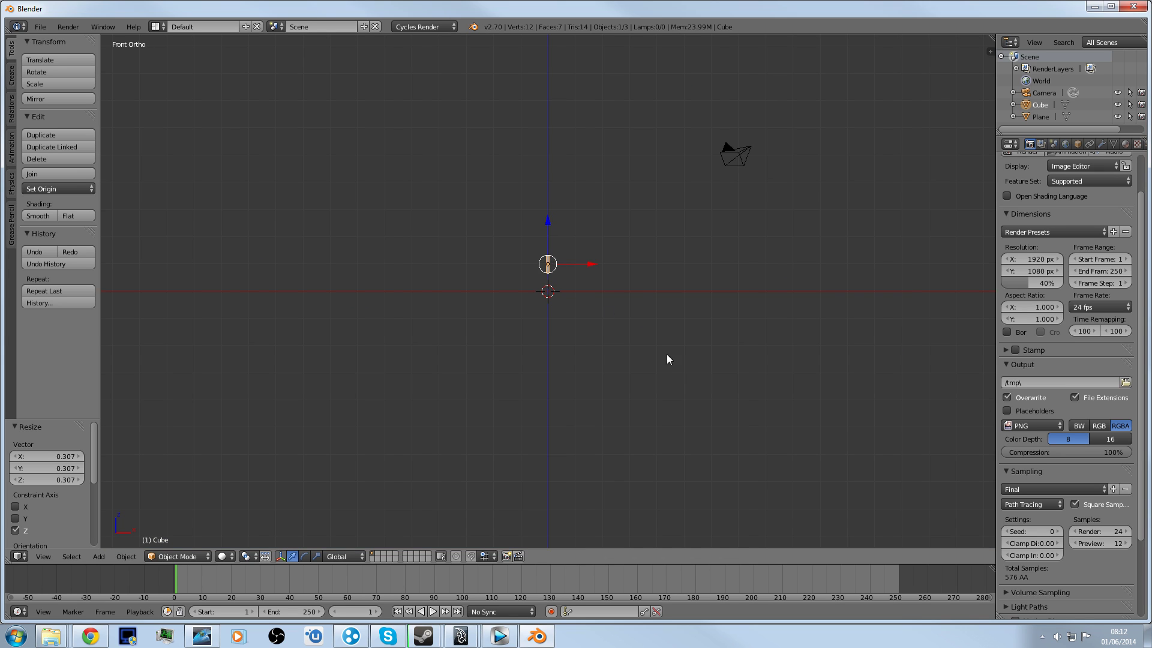
{"action": "key", "text": "r"}
{"action": "left_click", "coordinate": [644, 220]}
{"action": "key", "text": "g"}
{"action": "left_click", "coordinate": [696, 144]}
{"action": "middle_click_drag", "start_coordinate": [699, 142], "coordinate": [697, 218]}
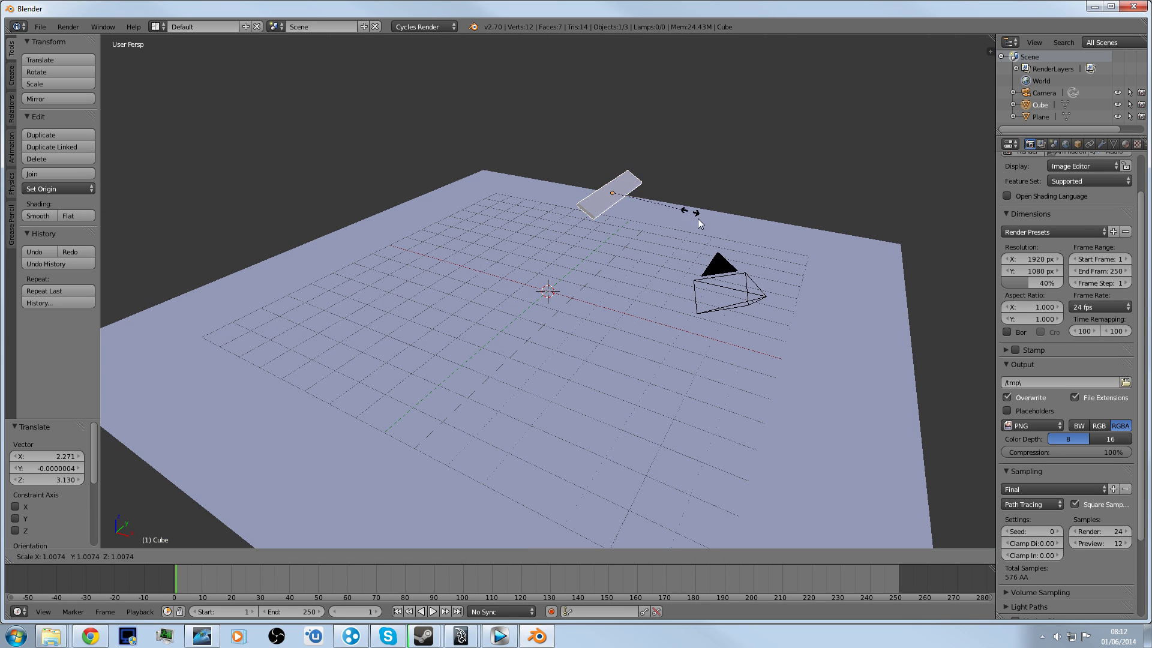
Resize the slab along X and rotate it into place through the camera view.
{"action": "key", "text": "s"}
{"action": "key", "text": "x"}
{"action": "left_click", "coordinate": [761, 278]}
{"action": "key", "text": "KP_0"}
{"action": "key", "text": "r"}
{"action": "key", "text": "r"}
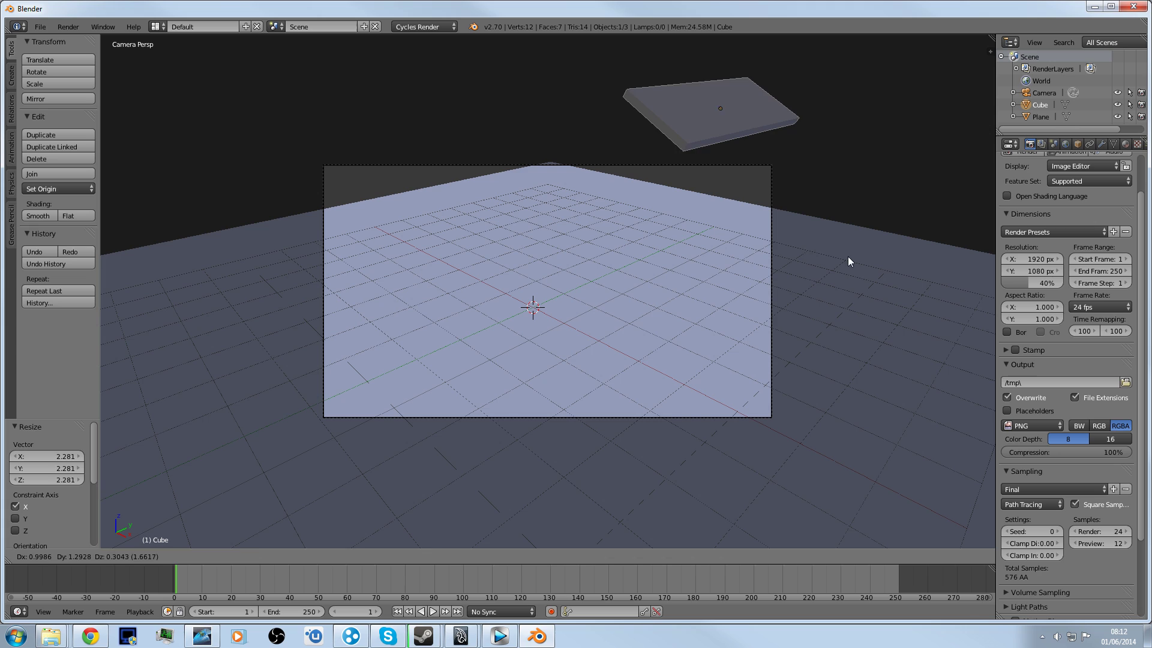
{"action": "left_click", "coordinate": [851, 239]}
{"action": "key", "text": "shift+s"}
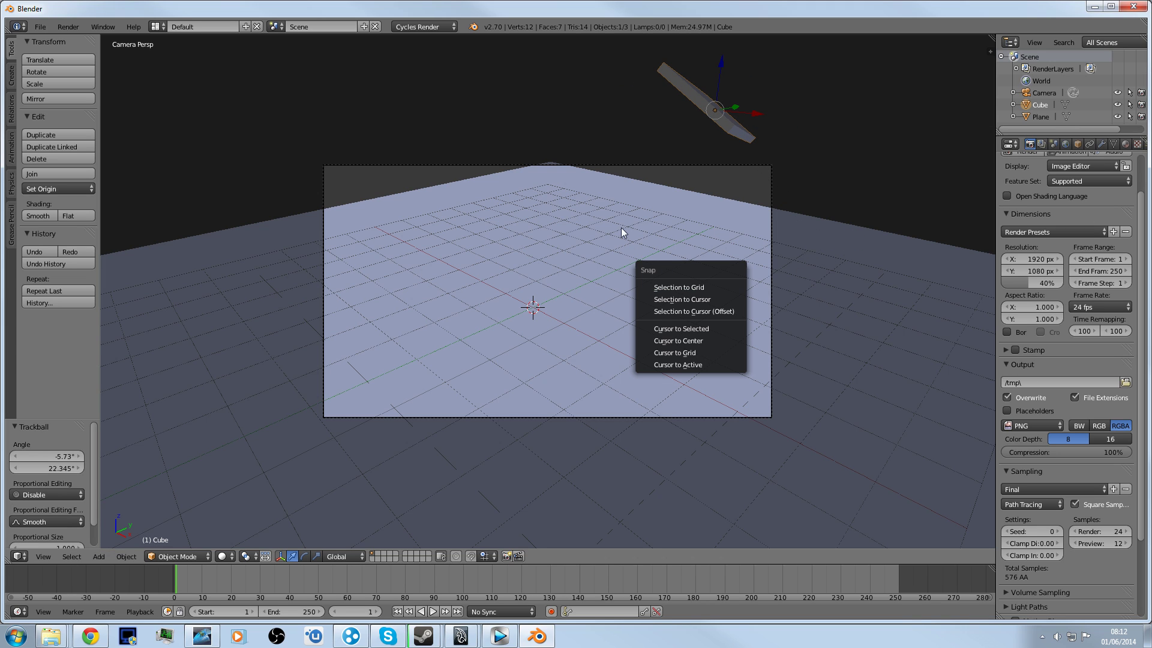
Add a new cube, move it up 1 unit on Z, and render.
{"action": "key", "text": "shift+a"}
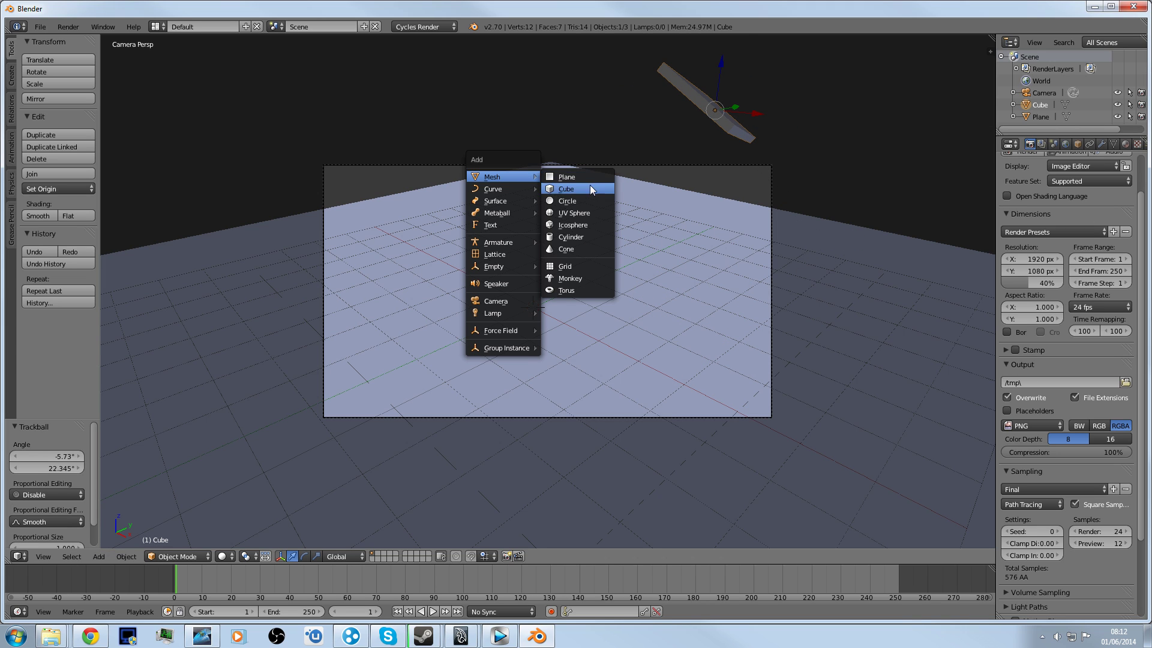
{"action": "left_click", "coordinate": [589, 193]}
{"action": "type", "text": "gz1"}
{"action": "key", "text": "Return"}
{"action": "key", "text": "F12"}
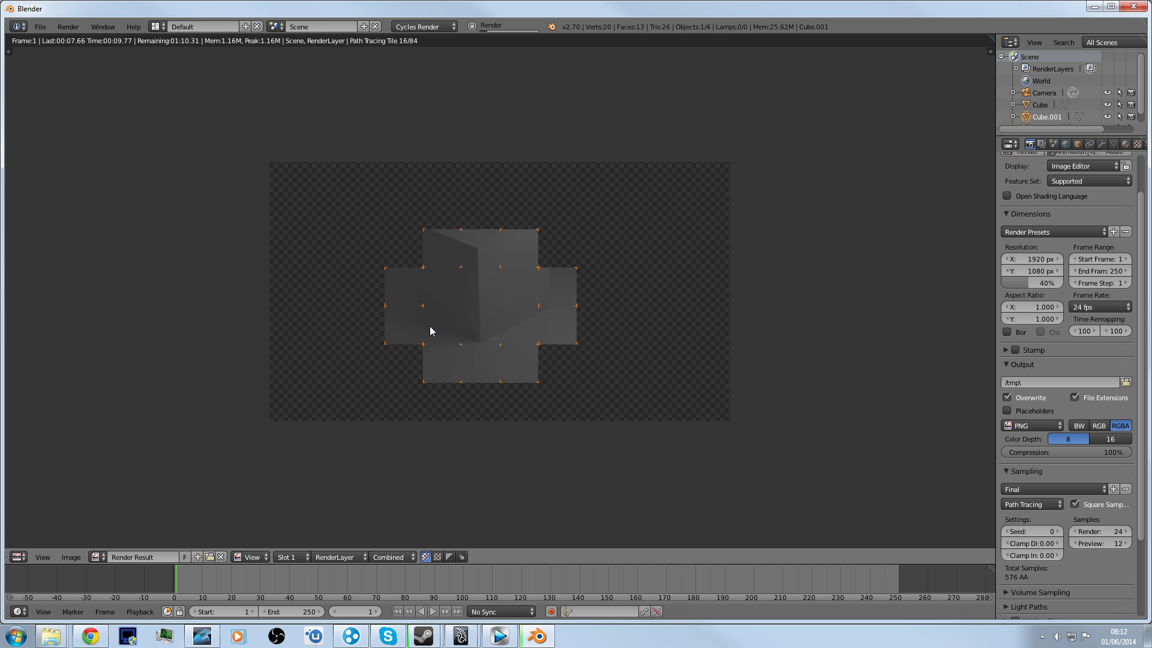
Leave the render and select the slanted overhead panel.
{"action": "scroll", "coordinate": [544, 296], "scroll_direction": "up", "scroll_amount": 4}
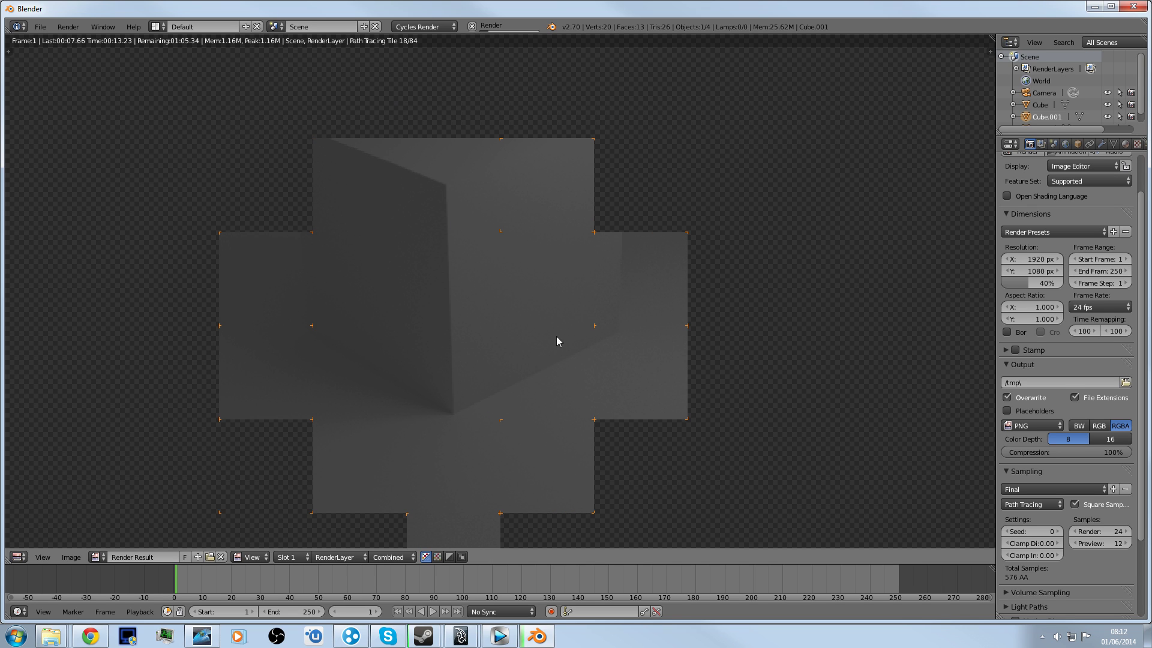
{"action": "key", "text": "Escape"}
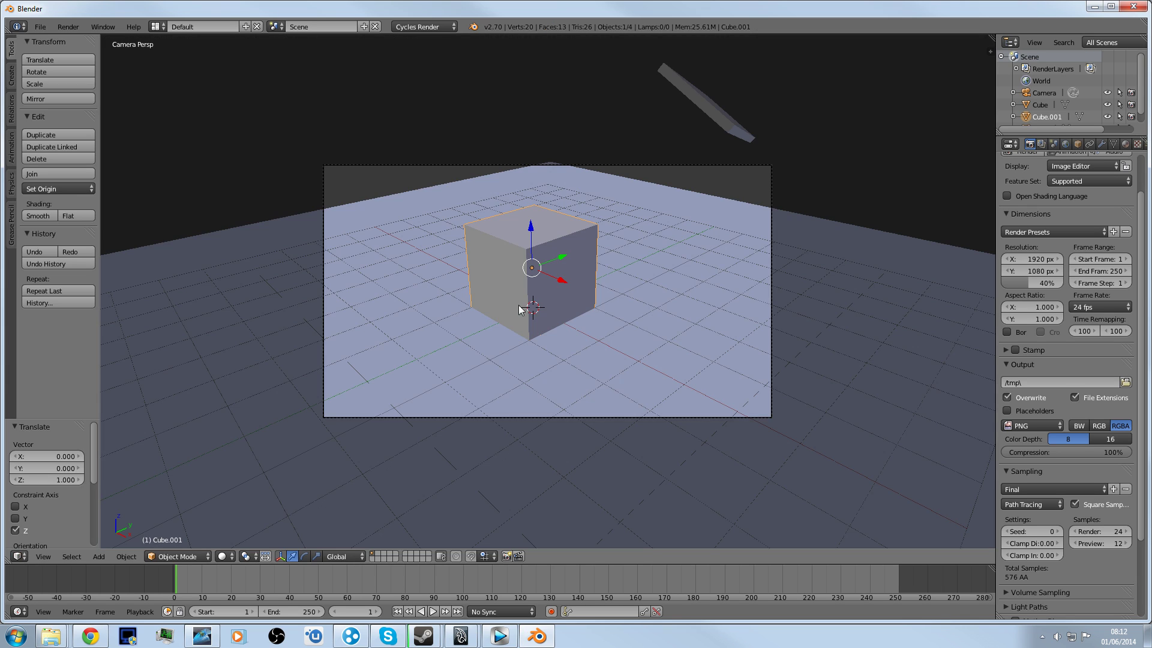
{"action": "right_click", "coordinate": [699, 110]}
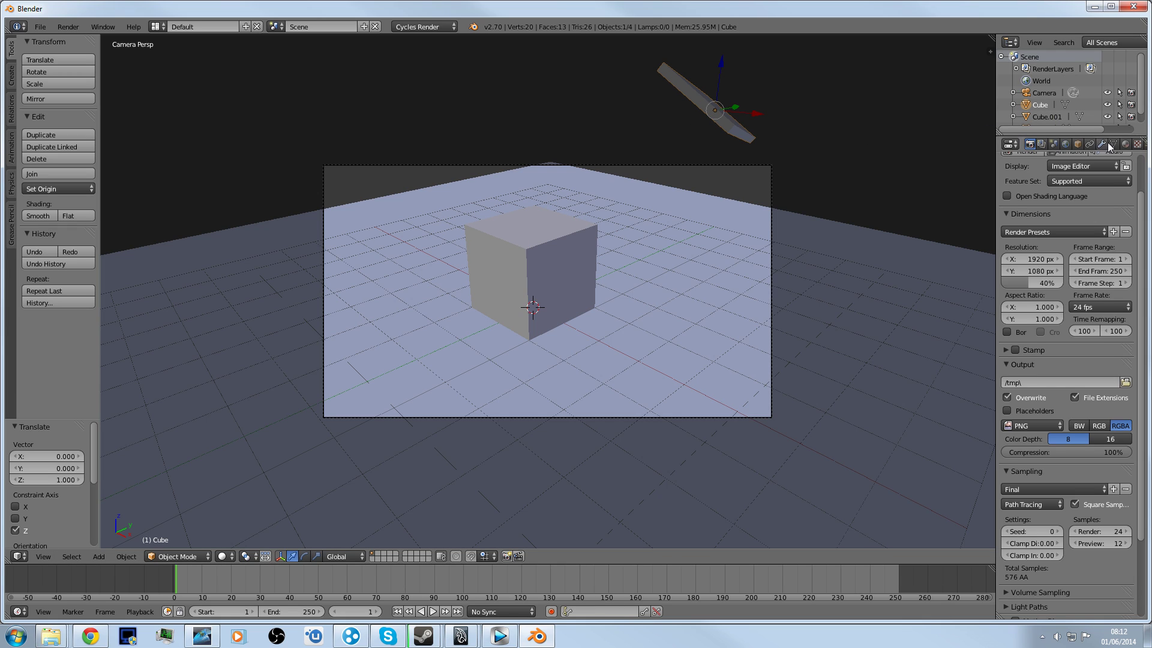
Give the overhead panel a warm cream emission colour at strength 1.5 and test-render.
{"action": "left_click", "coordinate": [1125, 144]}
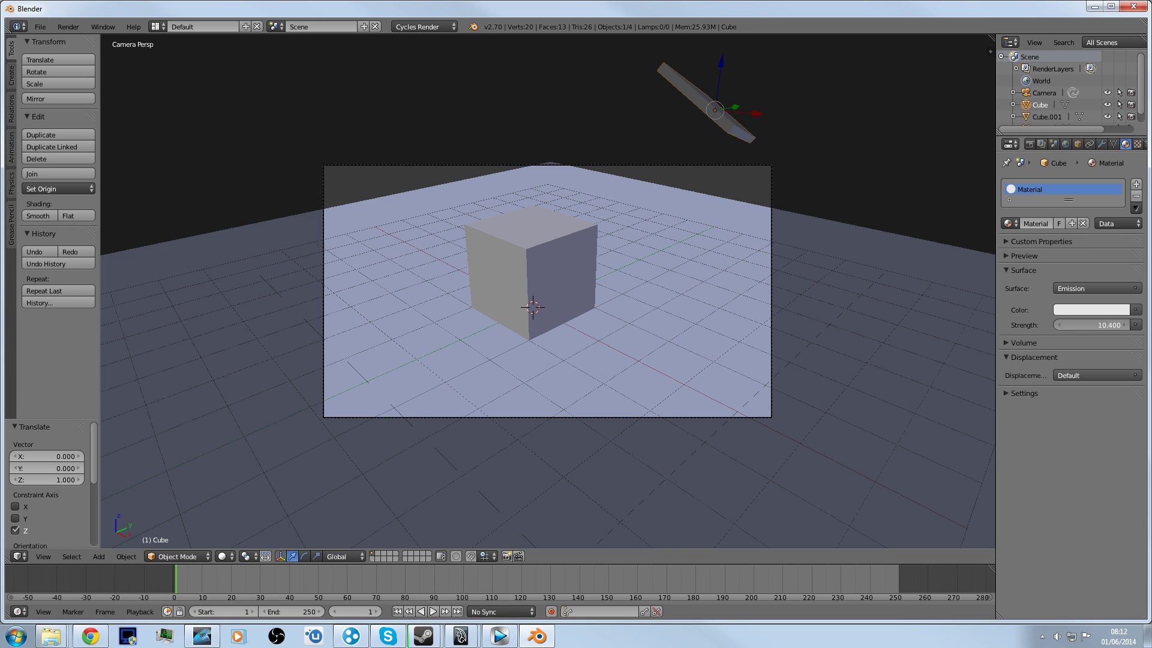
{"action": "left_click_drag", "start_coordinate": [1092, 325], "coordinate": [1085, 324]}
{"action": "left_click", "coordinate": [1072, 308]}
{"action": "left_click_drag", "start_coordinate": [1057, 187], "coordinate": [1055, 193]}
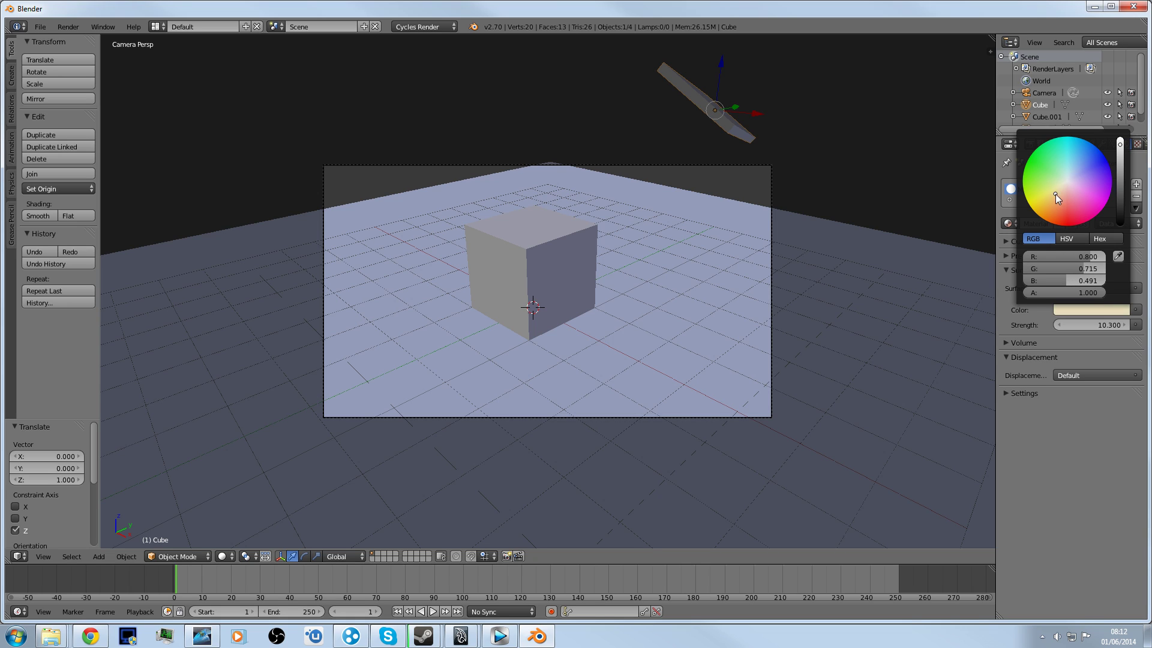
{"action": "left_click_drag", "start_coordinate": [1089, 325], "coordinate": [1068, 325]}
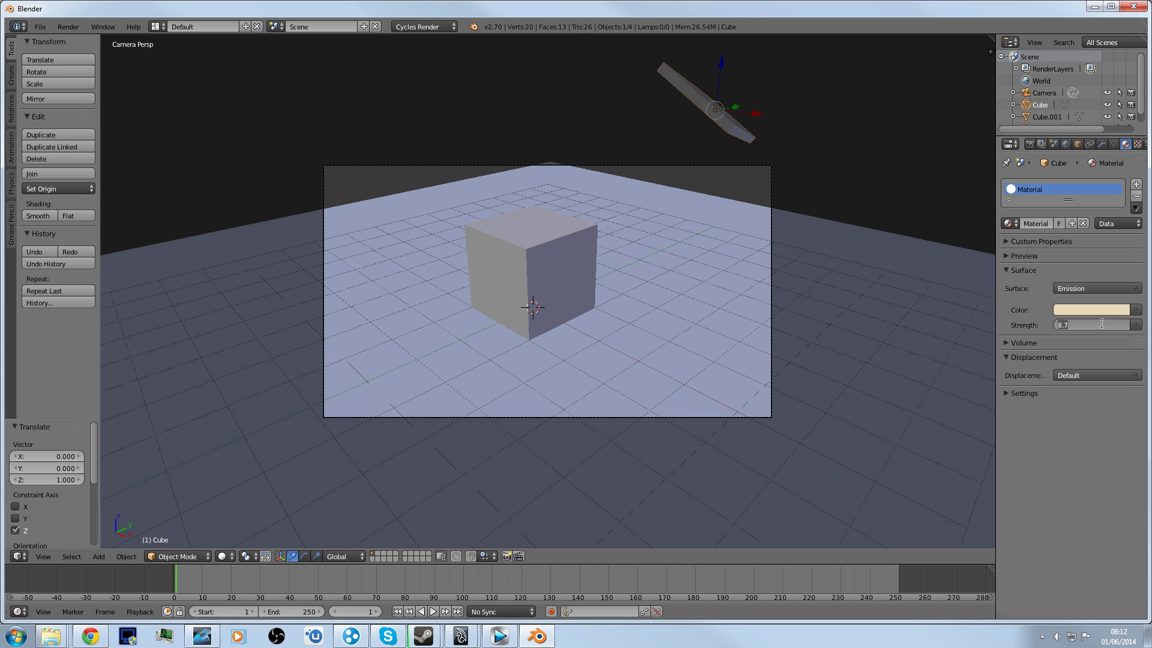
{"action": "key", "text": "BackSpace"}
{"action": "type", "text": "1.5"}
{"action": "key", "text": "Return"}
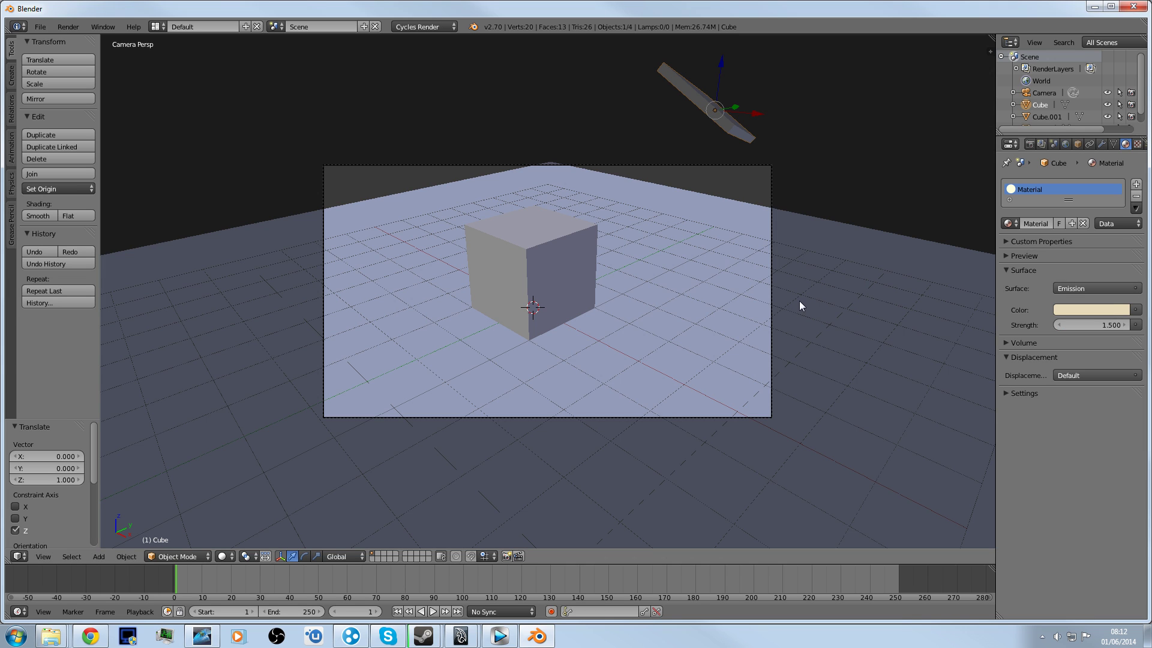
{"action": "key", "text": "F12"}
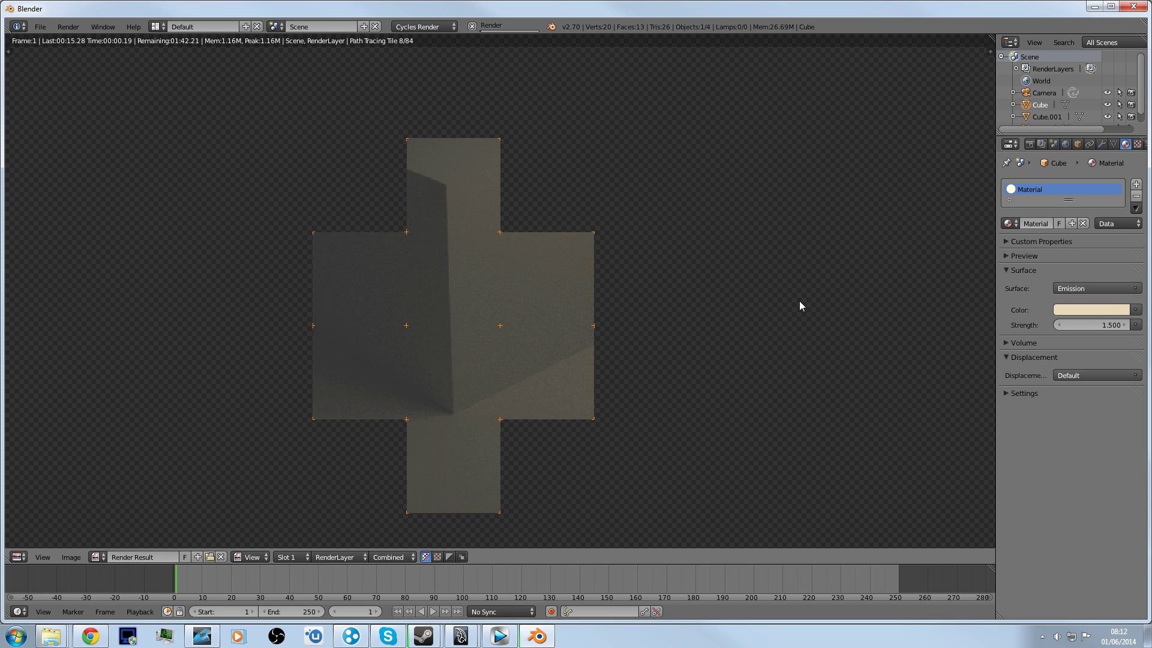
{"action": "scroll", "coordinate": [593, 286], "scroll_direction": "down", "scroll_amount": 2}
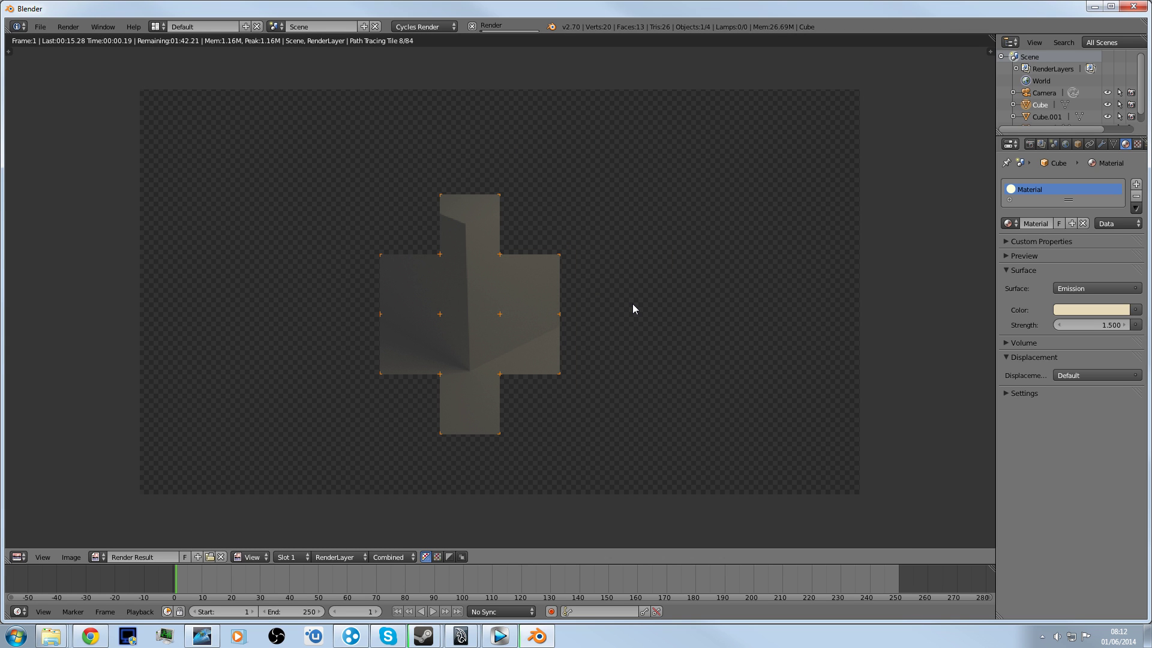
Duplicate the overhead panel, rotate the copy, and move it left of the cube.
{"action": "key", "text": "Escape"}
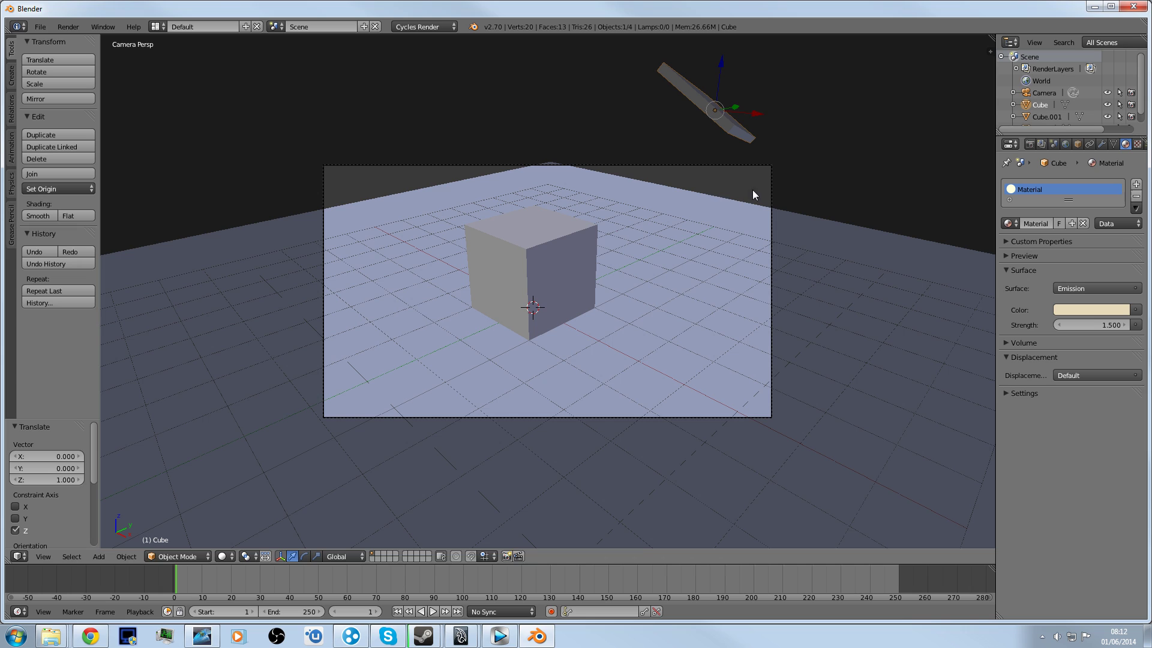
{"action": "key", "text": "shift+d"}
{"action": "left_click", "coordinate": [473, 120]}
{"action": "key", "text": "r"}
{"action": "key", "text": "r"}
{"action": "left_click", "coordinate": [470, 68]}
{"action": "key", "text": "r"}
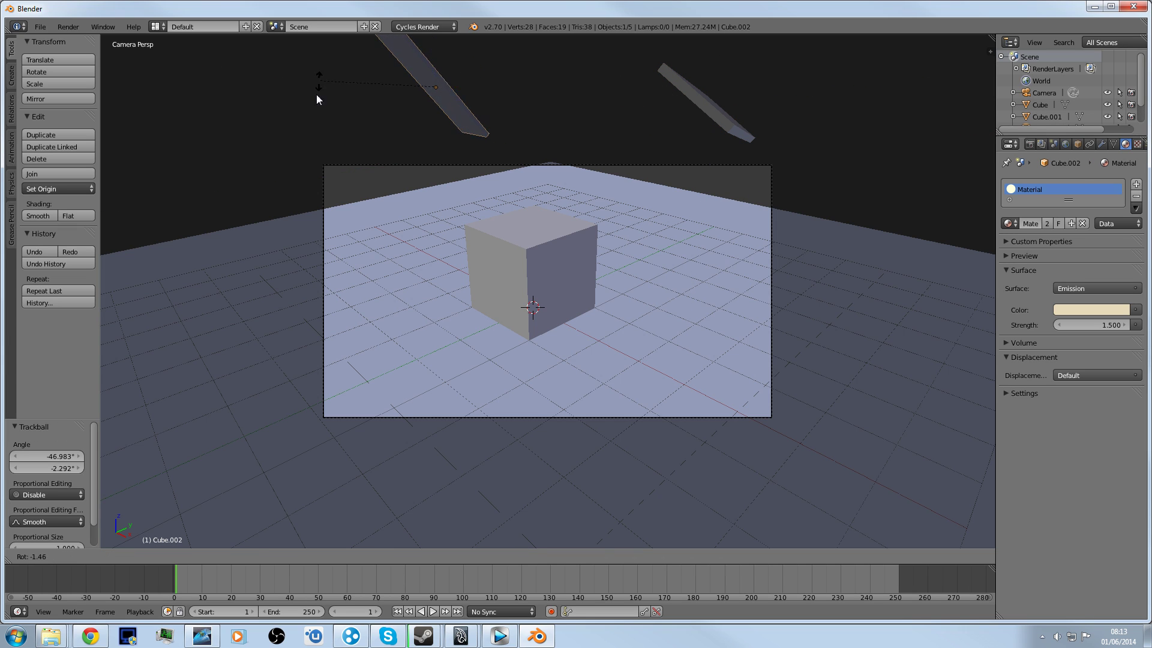
{"action": "left_click", "coordinate": [399, 300]}
{"action": "key", "text": "g"}
{"action": "left_click", "coordinate": [433, 340]}
Rotate the copy again, shrink it along Y, and reposition the small panel.
{"action": "key", "text": "r"}
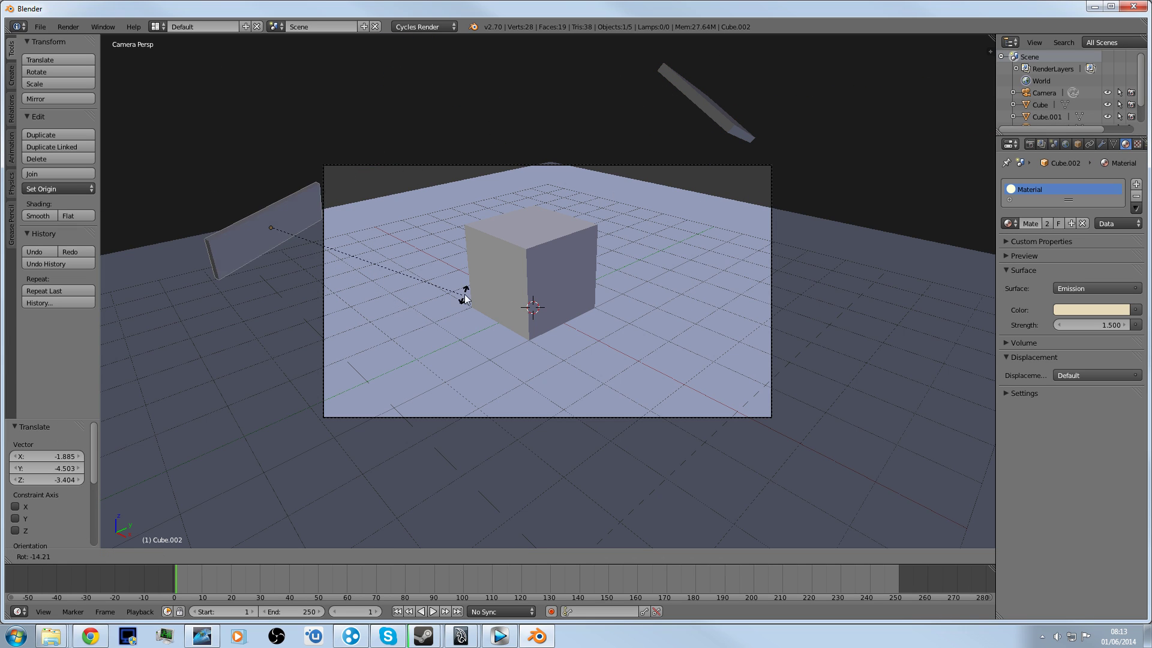
{"action": "left_click", "coordinate": [464, 297]}
{"action": "key", "text": "s"}
{"action": "key", "text": "y"}
{"action": "left_click", "coordinate": [277, 227]}
{"action": "key", "text": "g"}
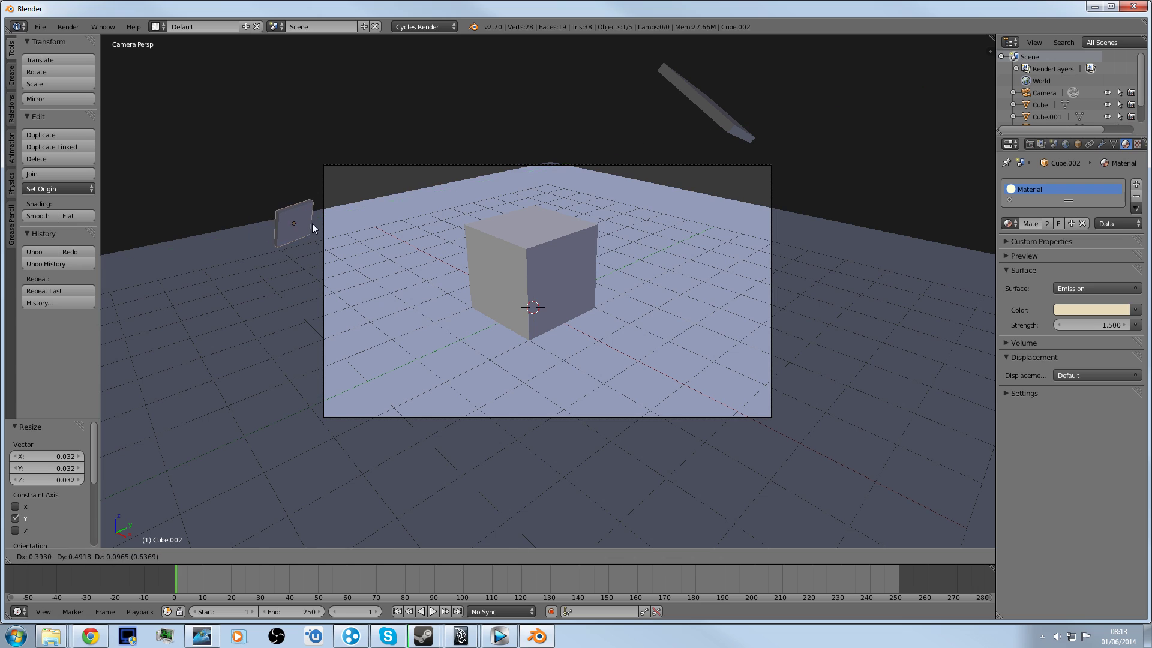
{"action": "left_click", "coordinate": [313, 228]}
Set the small panel's emission strength to 1 and its colour to red.
{"action": "left_click", "coordinate": [1093, 322]}
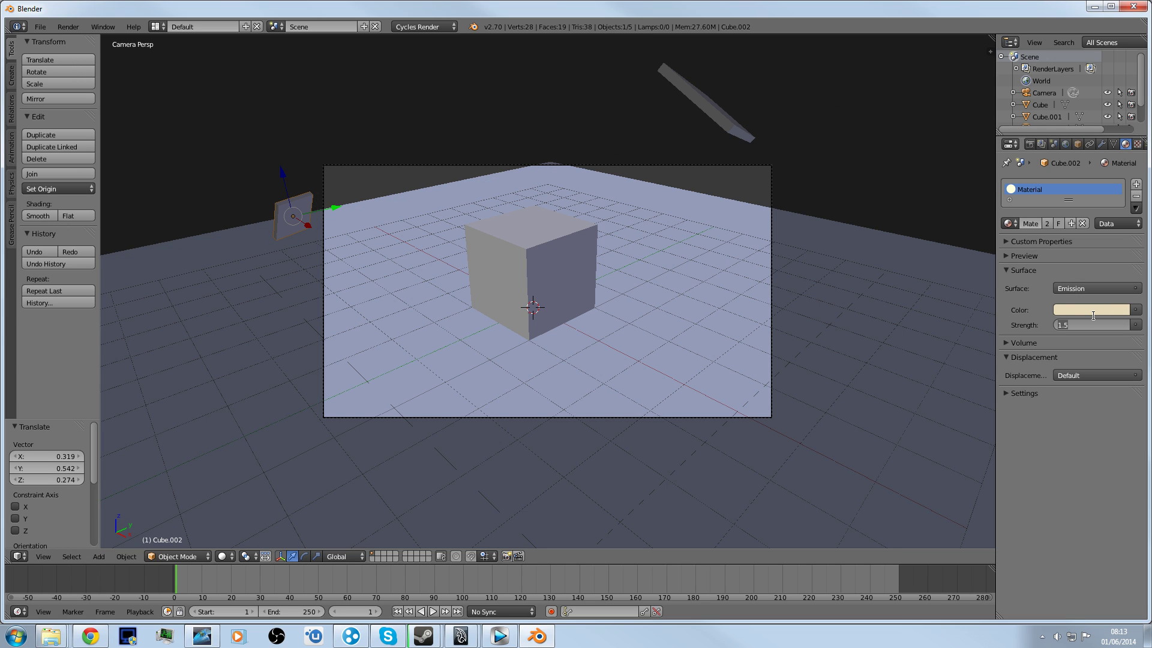
{"action": "type", "text": "1"}
{"action": "key", "text": "Return"}
{"action": "left_click", "coordinate": [1093, 309]}
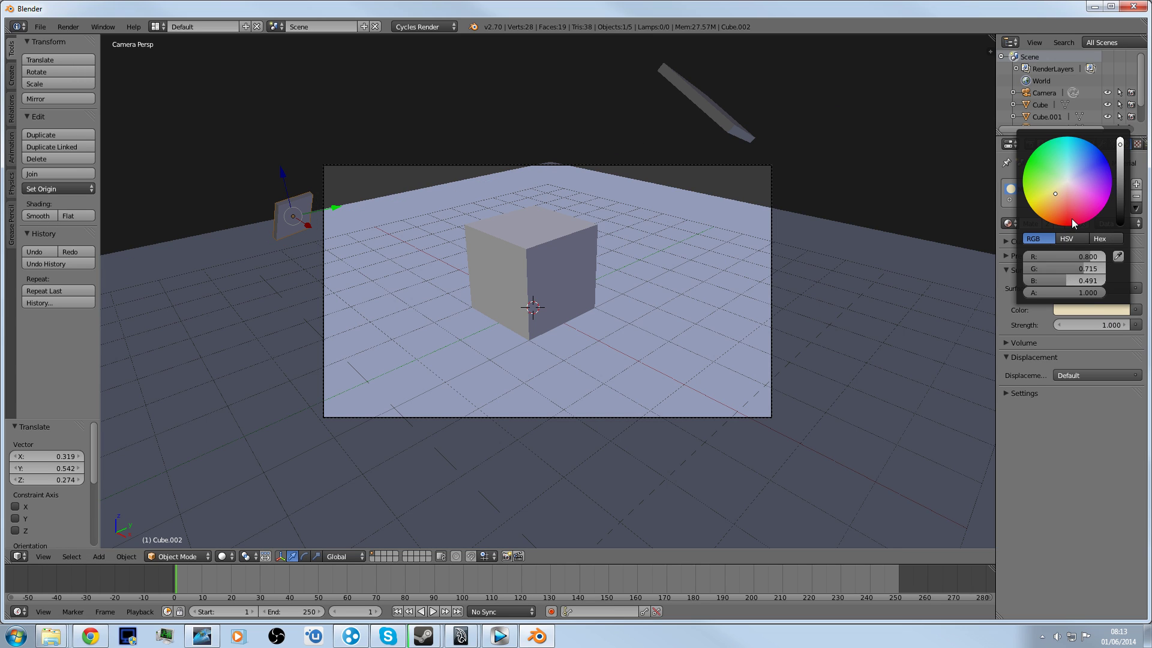
{"action": "left_click", "coordinate": [1073, 223]}
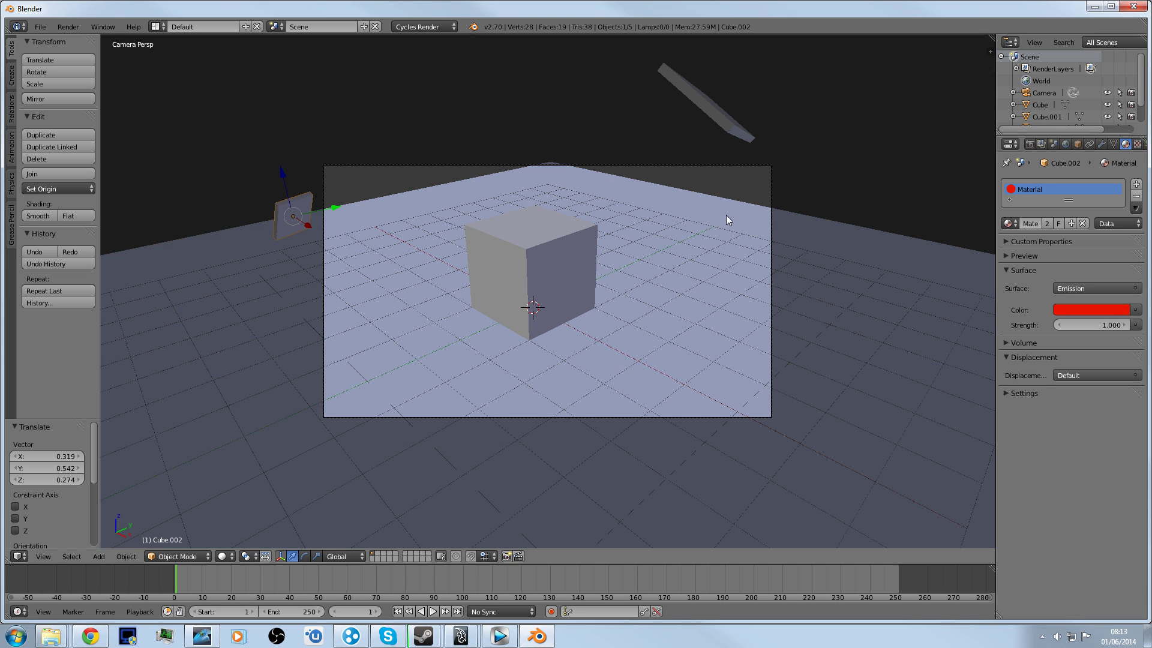
Render the scene, then make the overhead panel's Material.001 single-user.
{"action": "key", "text": "F12"}
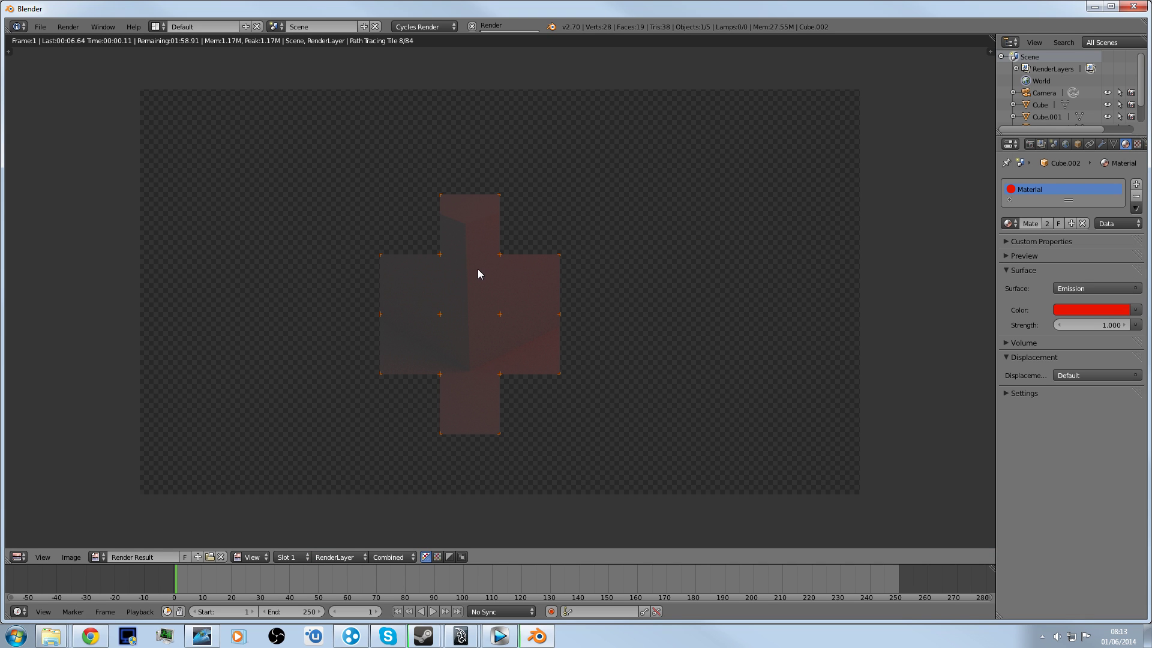
{"action": "key", "text": "Escape"}
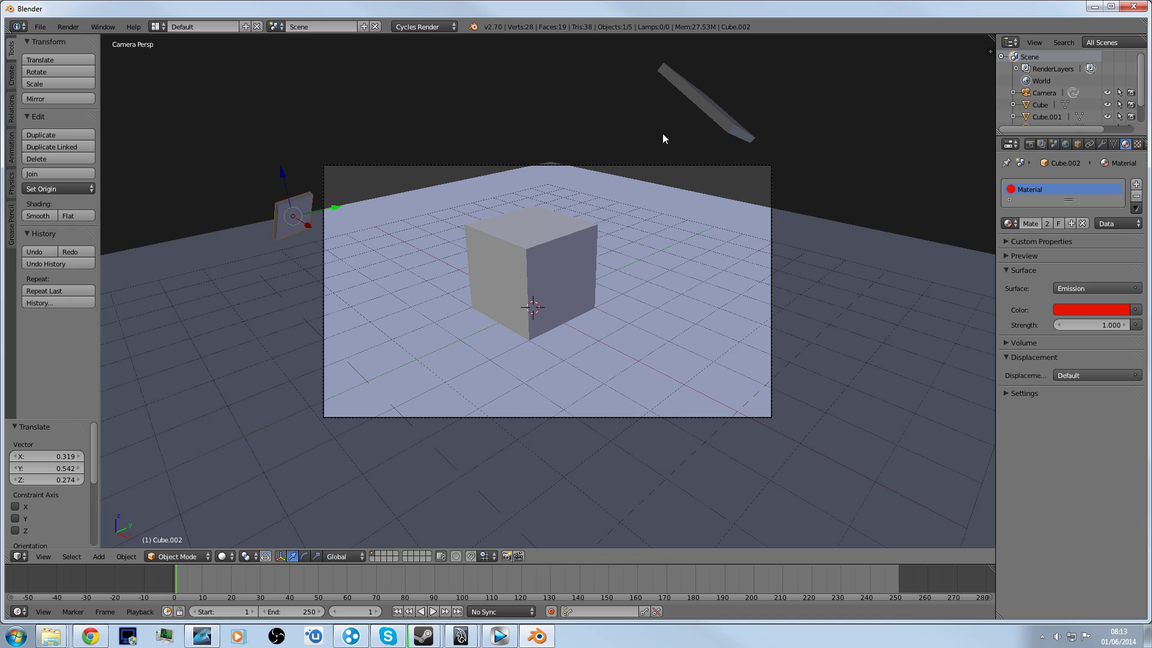
{"action": "right_click", "coordinate": [690, 90]}
{"action": "left_click", "coordinate": [1070, 223]}
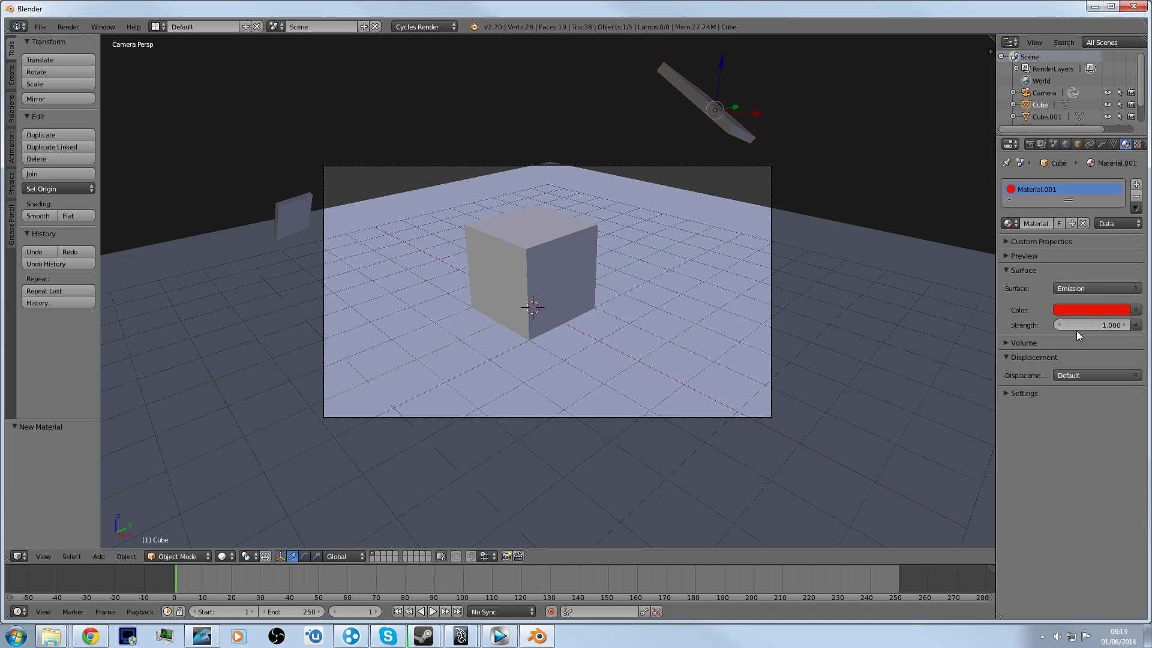
Colour the overhead panel warm peach and begin editing the red panel's emission strength.
{"action": "left_click", "coordinate": [1095, 310]}
{"action": "mouse_move", "coordinate": [1041, 212]}
{"action": "left_mouse_down"}
{"action": "mouse_move", "coordinate": [1047, 222]}
{"action": "mouse_move", "coordinate": [1062, 204]}
{"action": "left_mouse_up"}
{"action": "key", "text": "ctrl+z"}
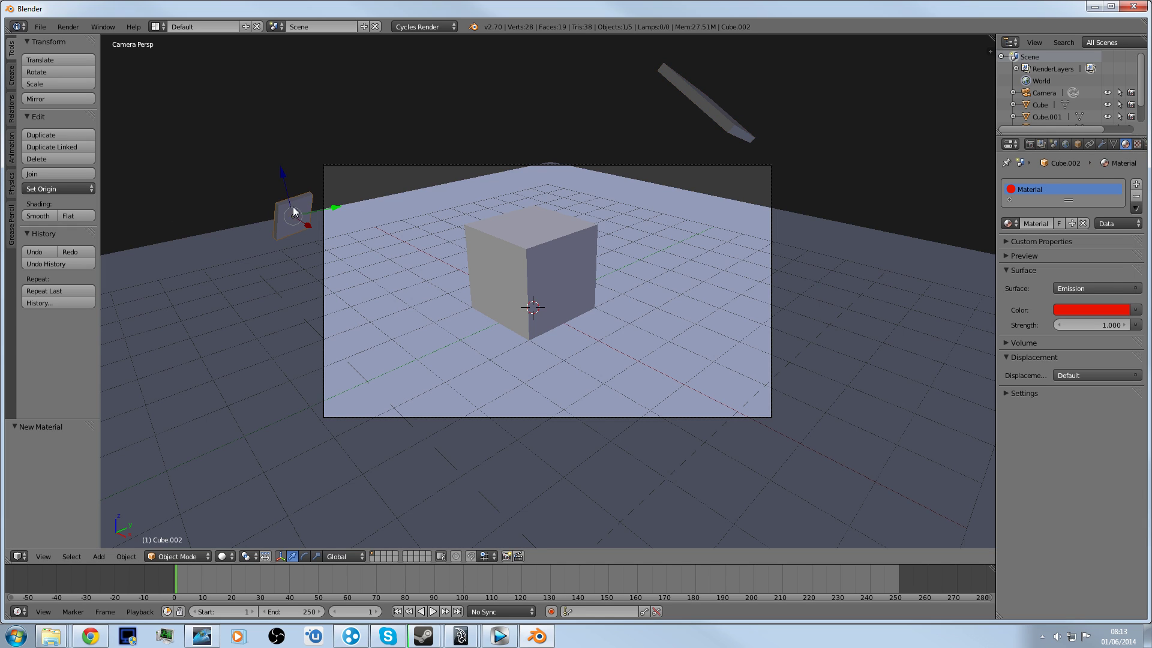
{"action": "key", "text": "ctrl+shift+z"}
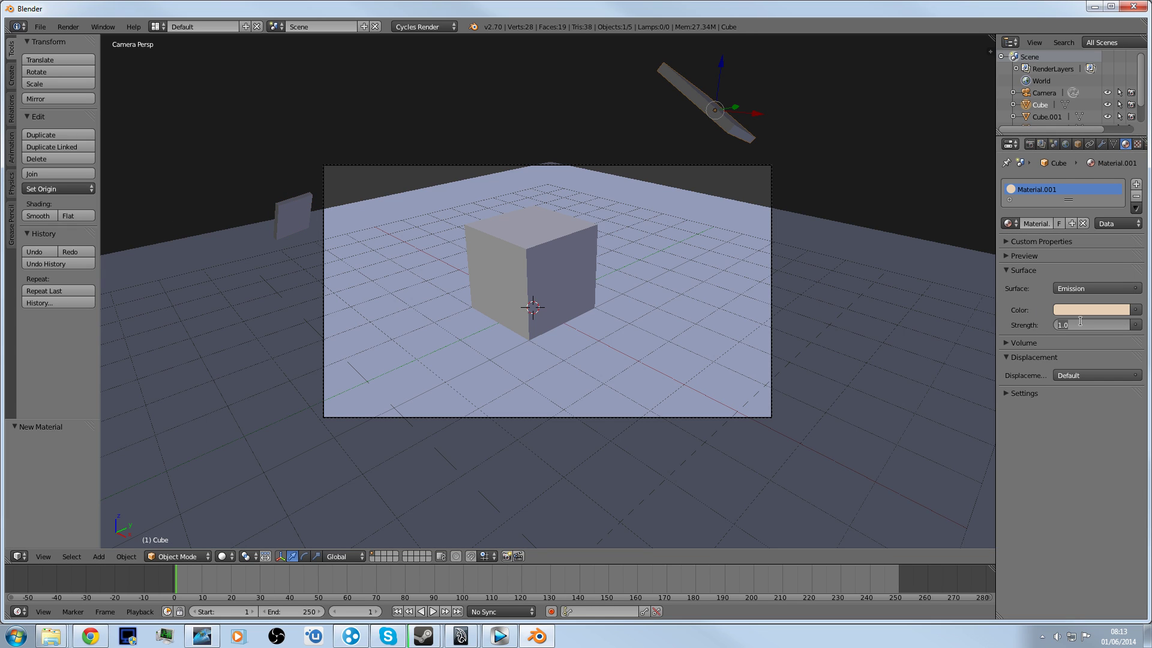
{"action": "right_click", "coordinate": [299, 226]}
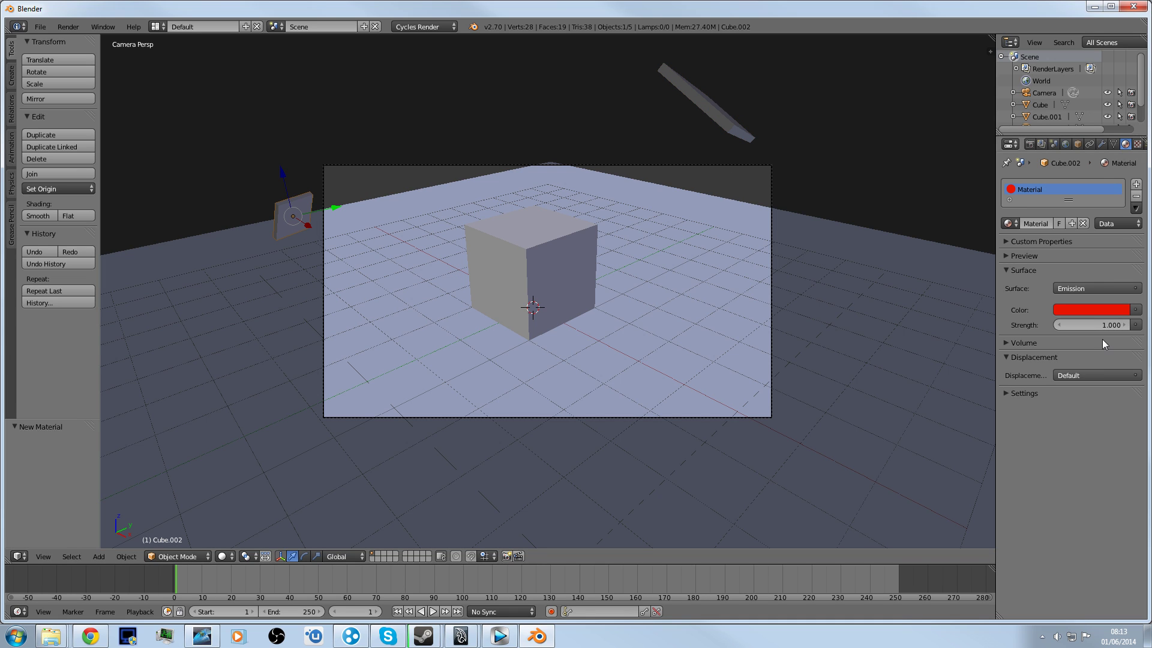
{"action": "left_click", "coordinate": [1107, 324]}
Set the red panel's emission strength to 0.5 and render the final scene in Cycles.
{"action": "type", "text": "0.5"}
{"action": "key", "text": "Return"}
{"action": "key", "text": "F12"}
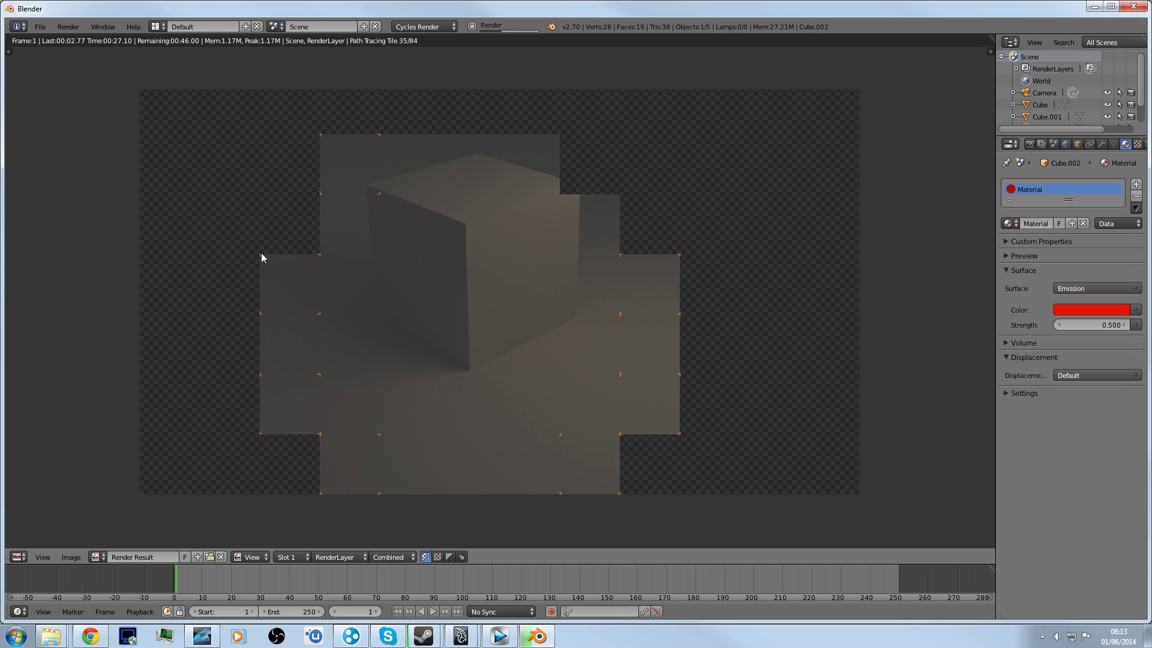
{"action": "left_click", "coordinate": [203, 636]}
{"action": "left_click", "coordinate": [202, 637]}
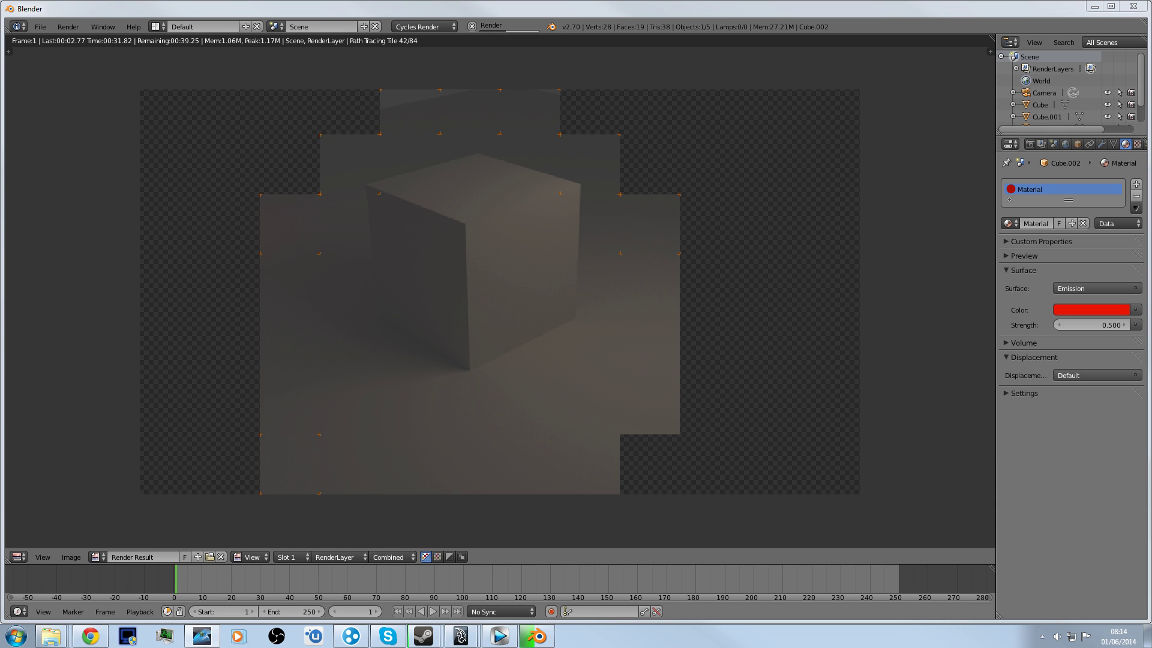